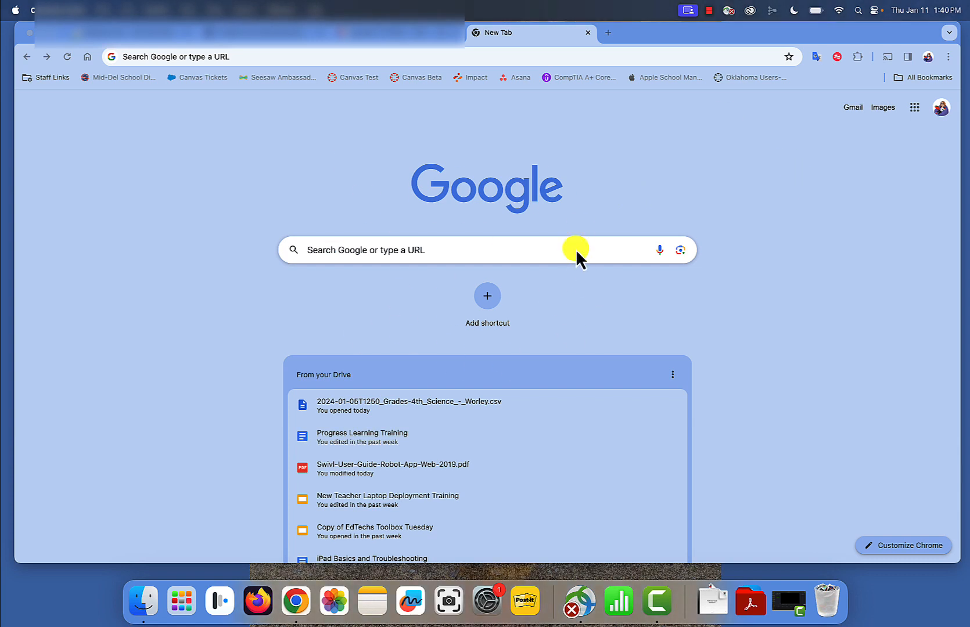
Open Google Meet and start a new meeting scheduled in Google Calendar
{"action": "left_click", "coordinate": [916, 108]}
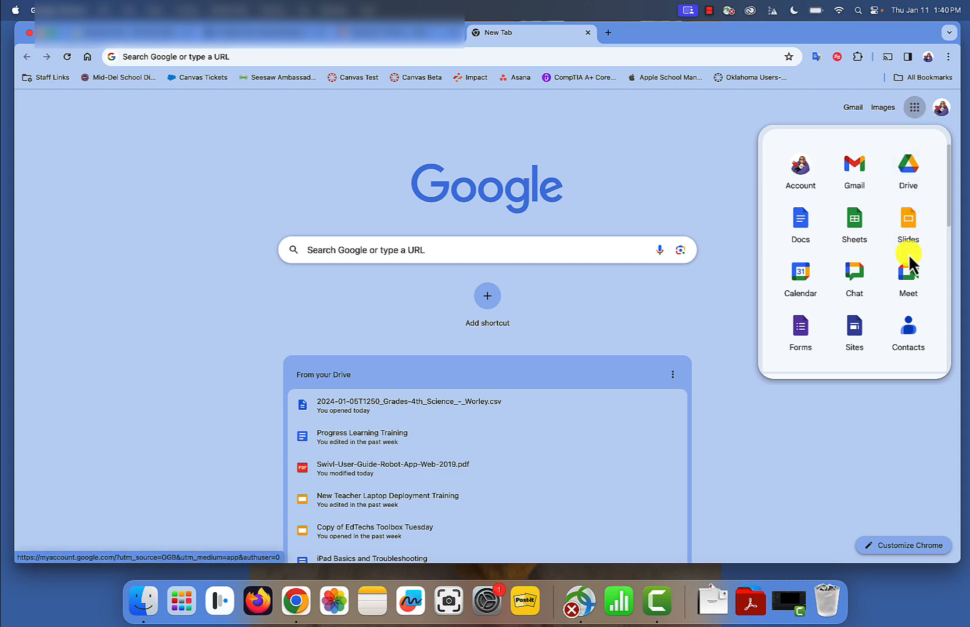
{"action": "left_click", "coordinate": [910, 276]}
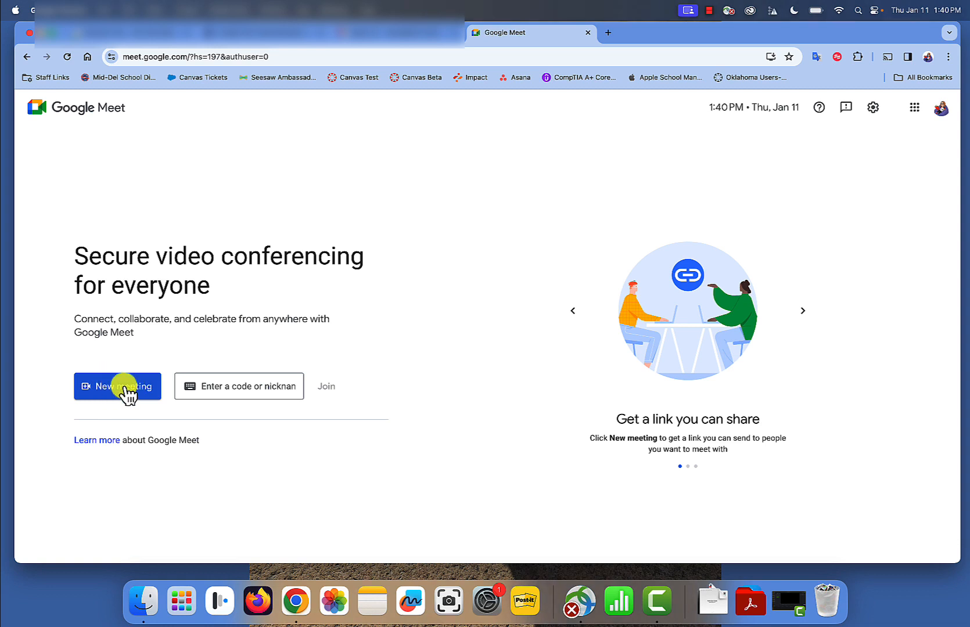
{"action": "left_click", "coordinate": [127, 395]}
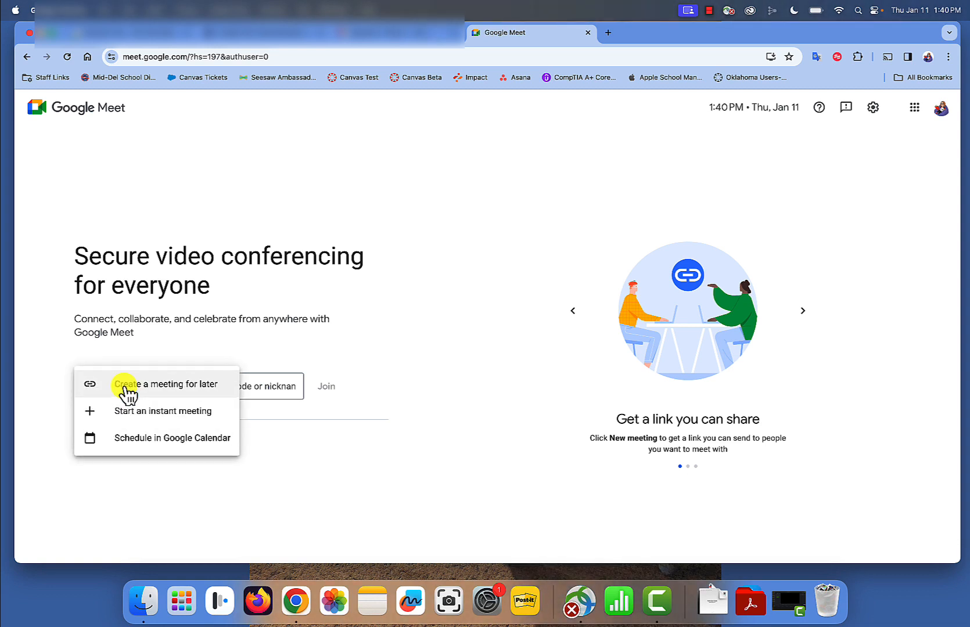
{"action": "left_click", "coordinate": [156, 440]}
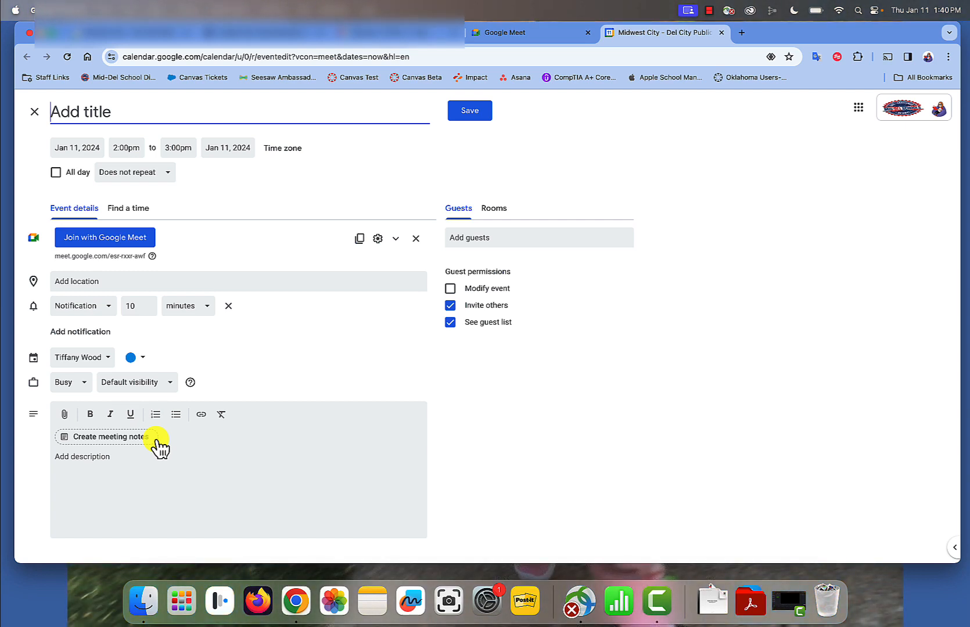
Title the calendar event "Remote Day" and set its date to Jan 12, 2024
{"action": "type", "text": "Remot"}
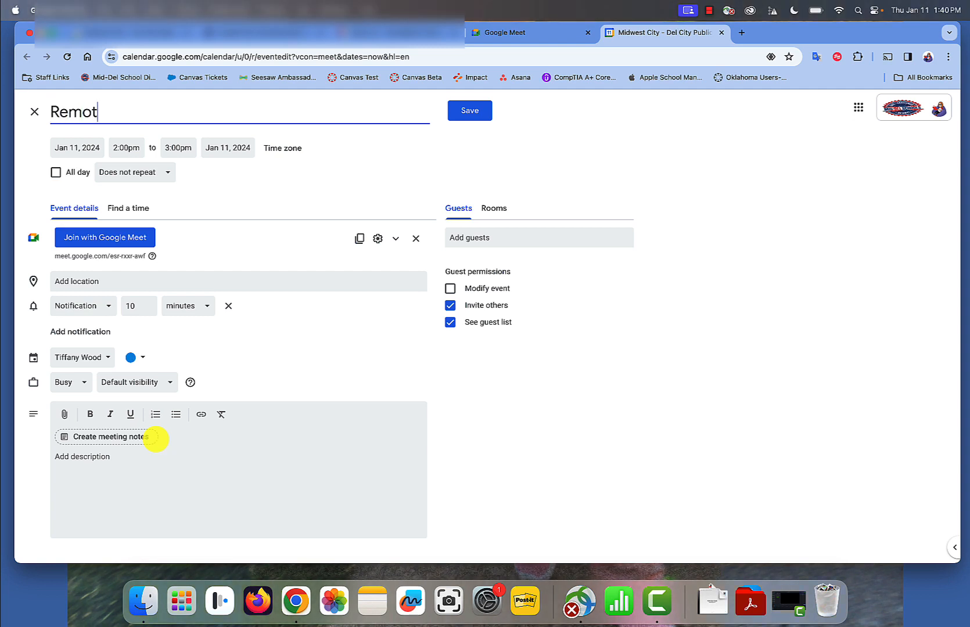
{"action": "type", "text": "e Day"}
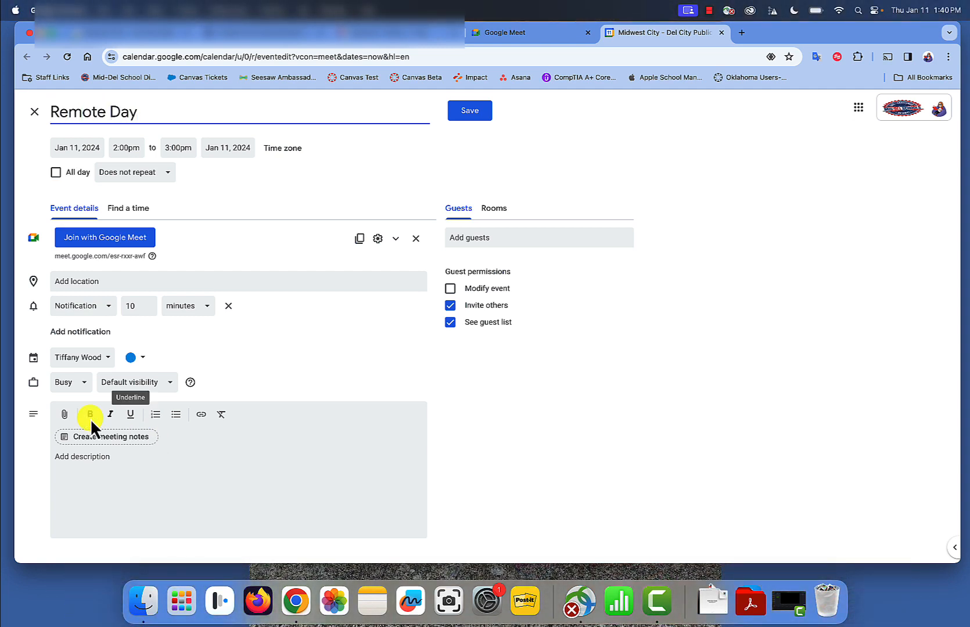
{"action": "left_click", "coordinate": [75, 150]}
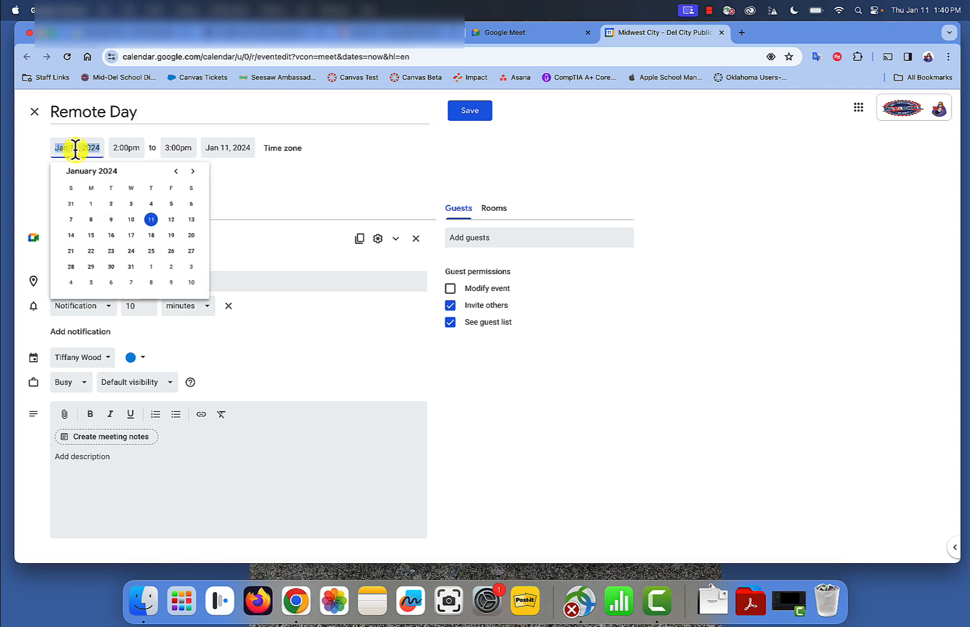
{"action": "left_click", "coordinate": [172, 222]}
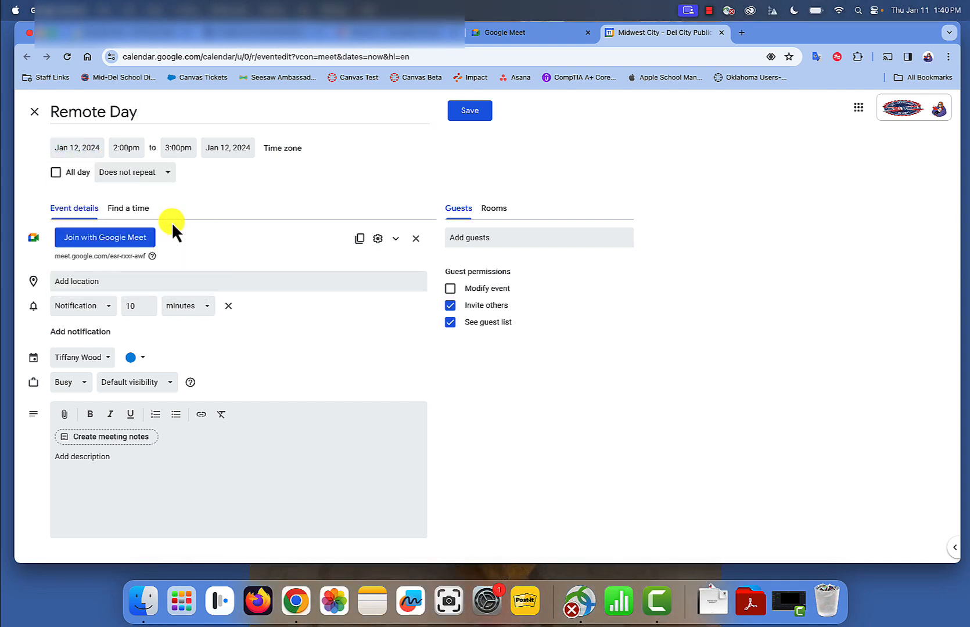
Set the event's start time to 9:00am
{"action": "left_click", "coordinate": [123, 148]}
{"action": "scroll", "coordinate": [147, 199], "scroll_direction": "up", "scroll_amount": 5}
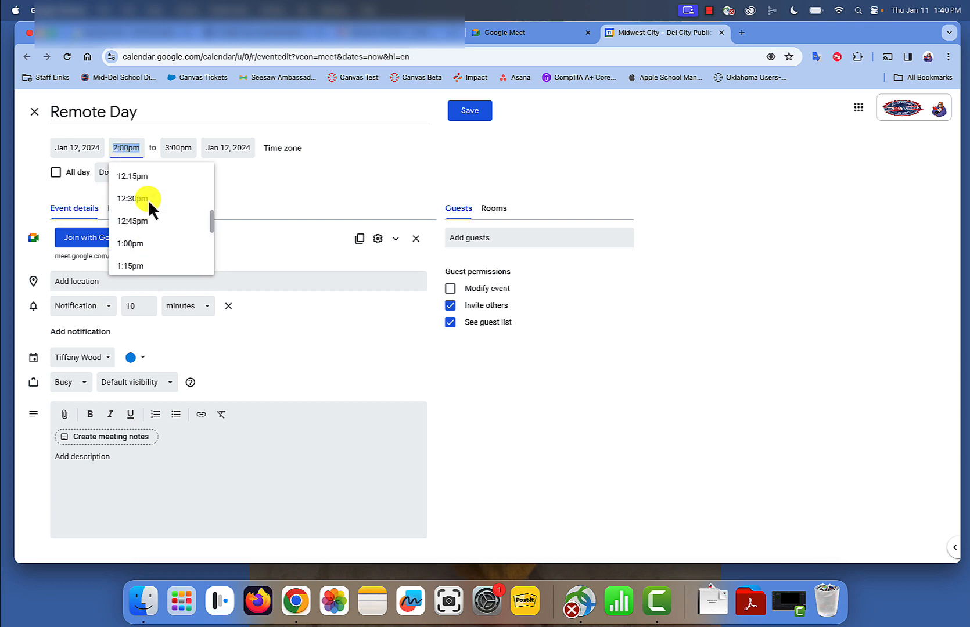
{"action": "scroll", "coordinate": [148, 200], "scroll_direction": "up", "scroll_amount": 4}
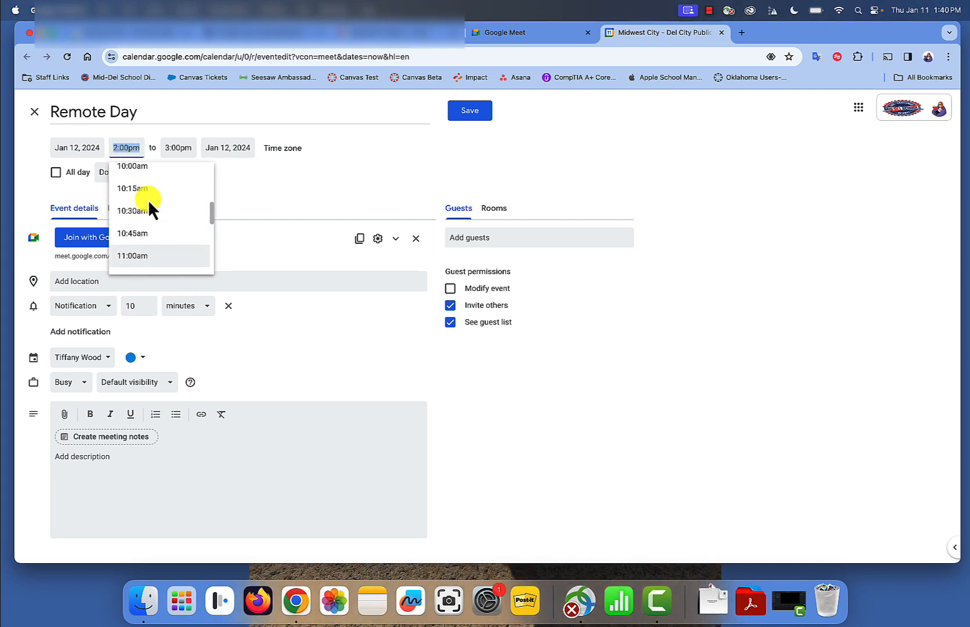
{"action": "scroll", "coordinate": [147, 199], "scroll_direction": "up", "scroll_amount": 3}
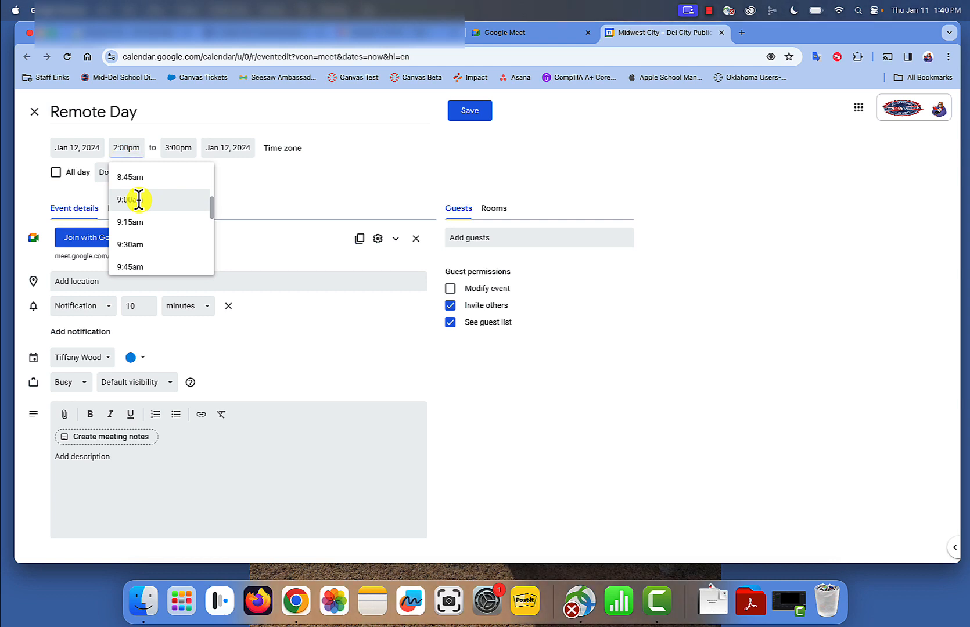
{"action": "left_click", "coordinate": [138, 199]}
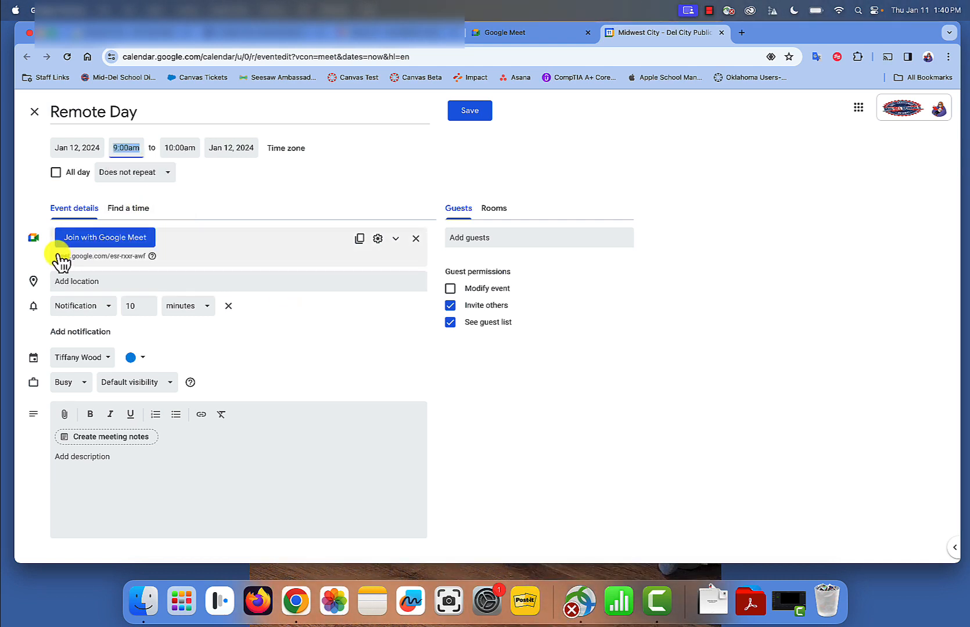
Expand the event's Google Meet details and copy the meeting link under Meeting ID
{"action": "left_click_drag", "start_coordinate": [56, 257], "coordinate": [147, 260]}
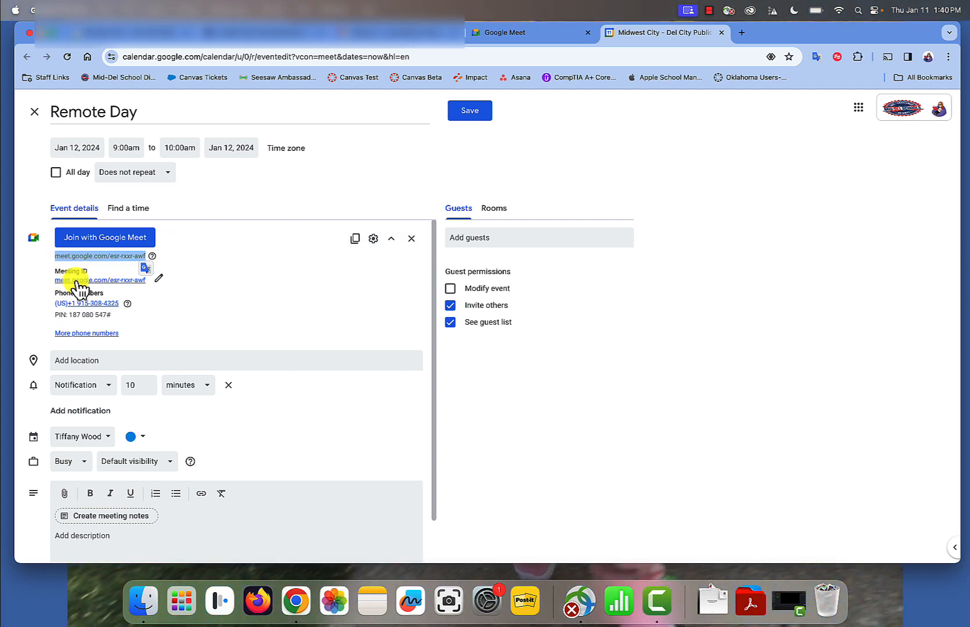
{"action": "left_click", "coordinate": [149, 284]}
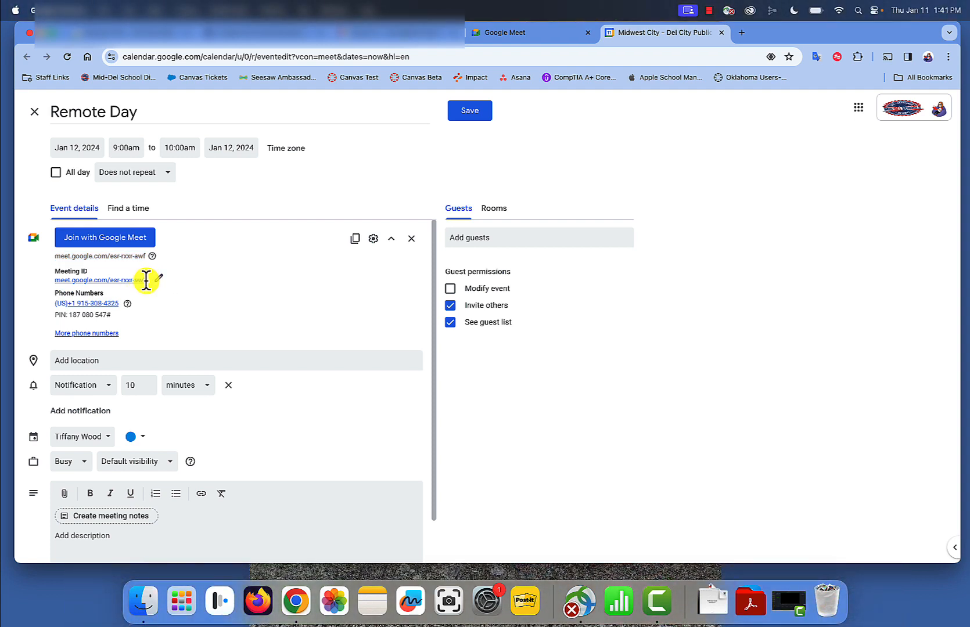
{"action": "left_click_drag", "start_coordinate": [147, 282], "coordinate": [49, 280]}
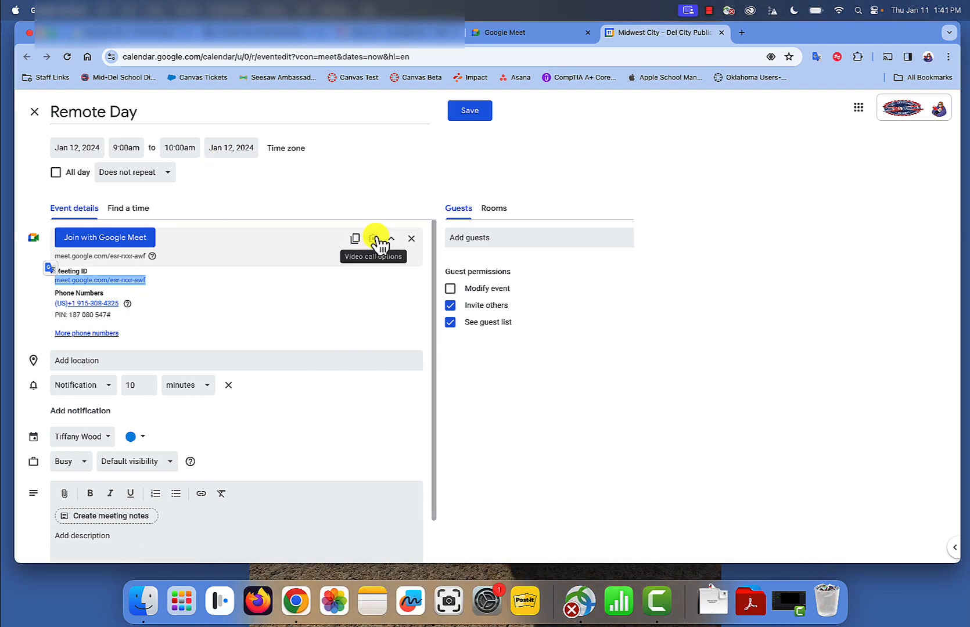
In the video call options, stop participants from sending chat messages and sharing their screen
{"action": "left_click", "coordinate": [374, 238]}
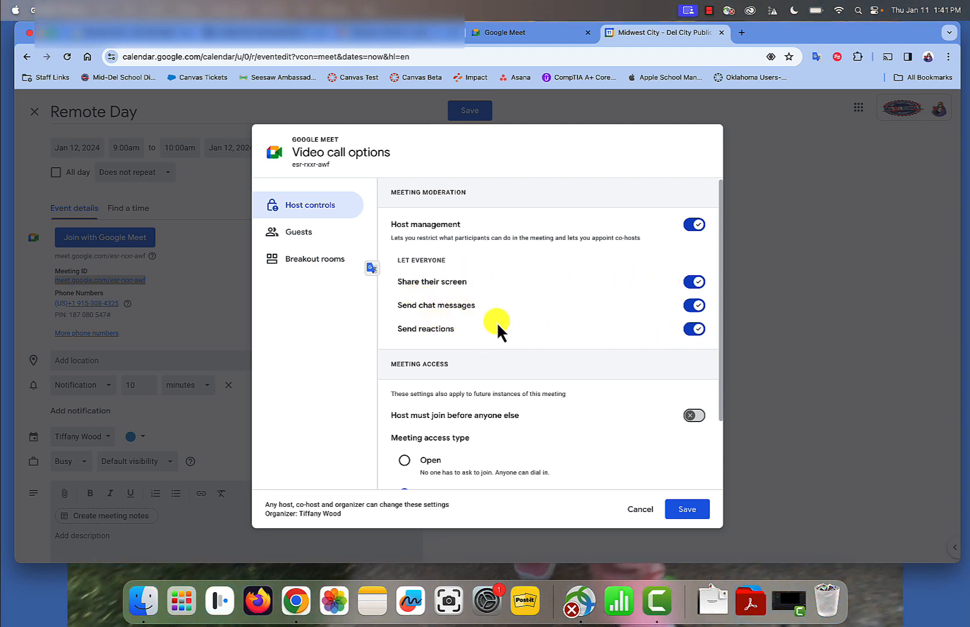
{"action": "left_click", "coordinate": [694, 306]}
{"action": "left_click", "coordinate": [700, 282]}
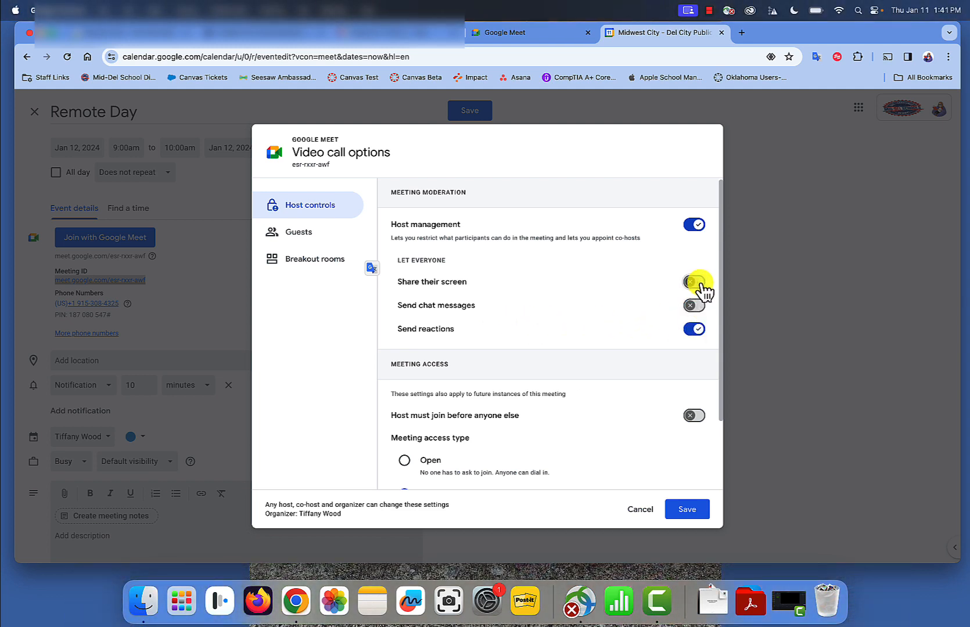
Require the host to join before anyone else with Restricted meeting access, and save the call options and the event
{"action": "scroll", "coordinate": [581, 363], "scroll_direction": "down", "scroll_amount": 2}
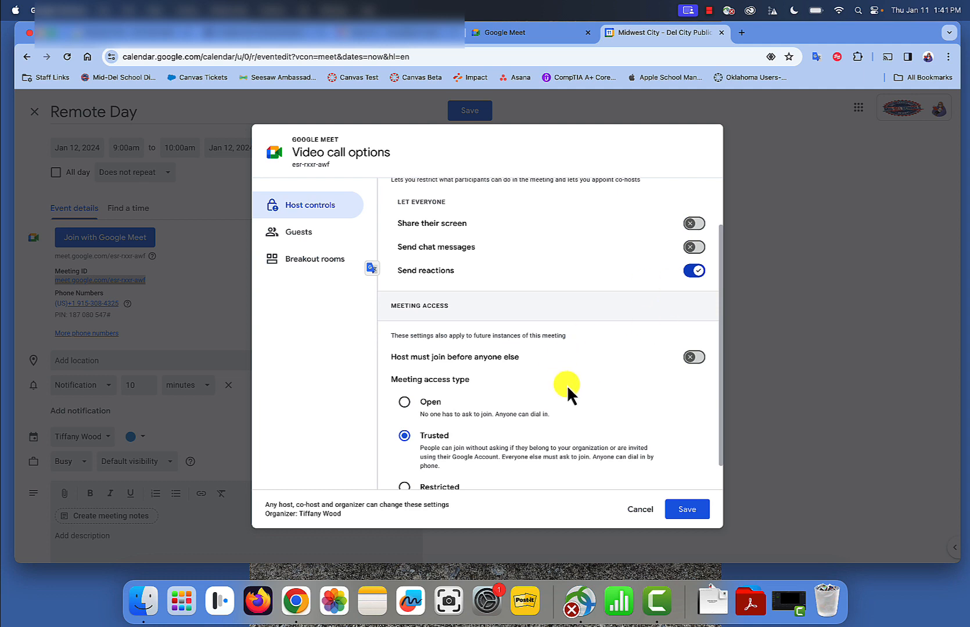
{"action": "scroll", "coordinate": [567, 385], "scroll_direction": "down", "scroll_amount": 1}
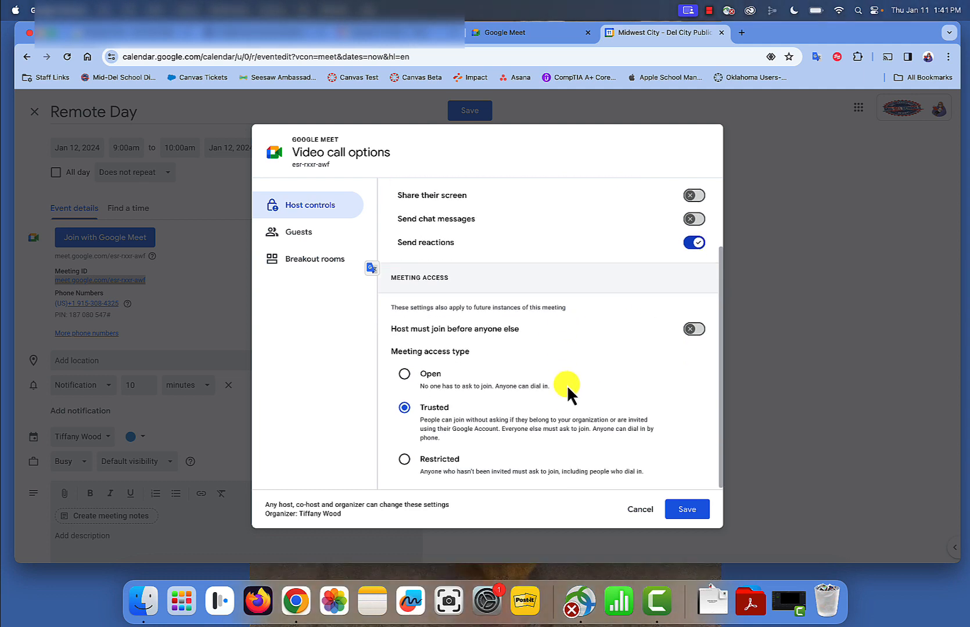
{"action": "left_click", "coordinate": [695, 331]}
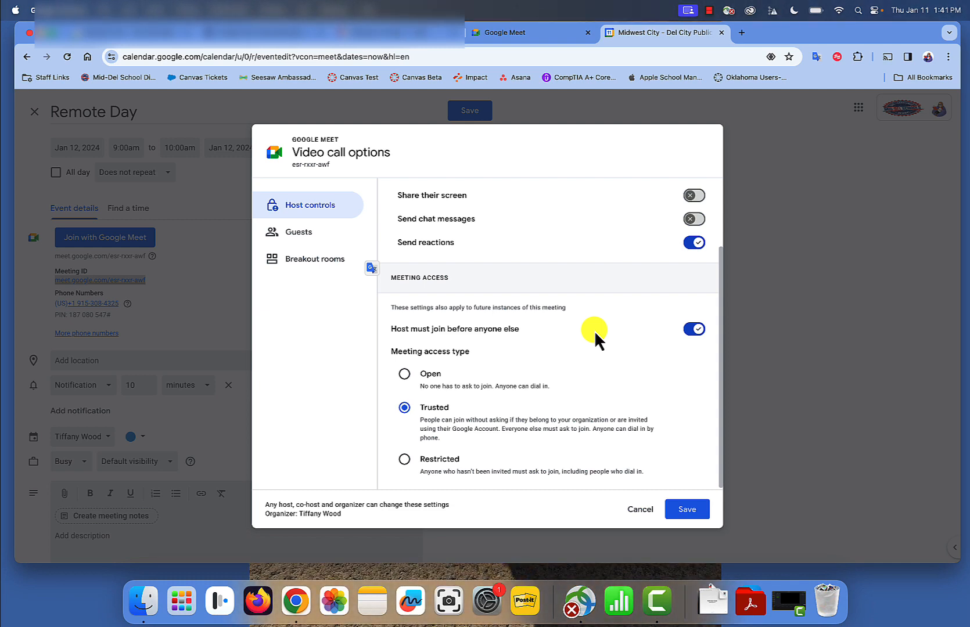
{"action": "left_click", "coordinate": [405, 460]}
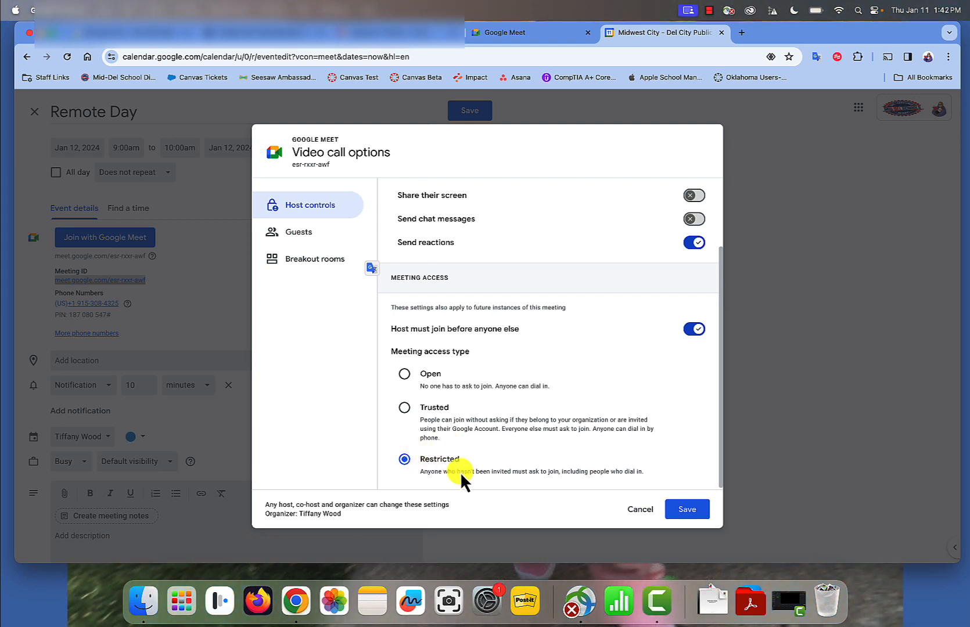
{"action": "left_click", "coordinate": [686, 516]}
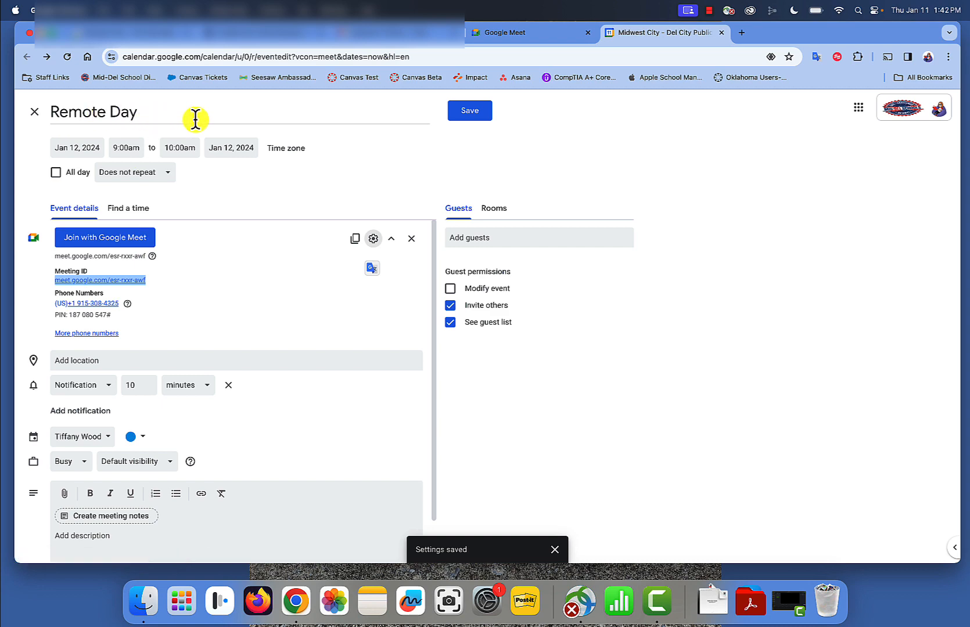
{"action": "left_click", "coordinate": [474, 111]}
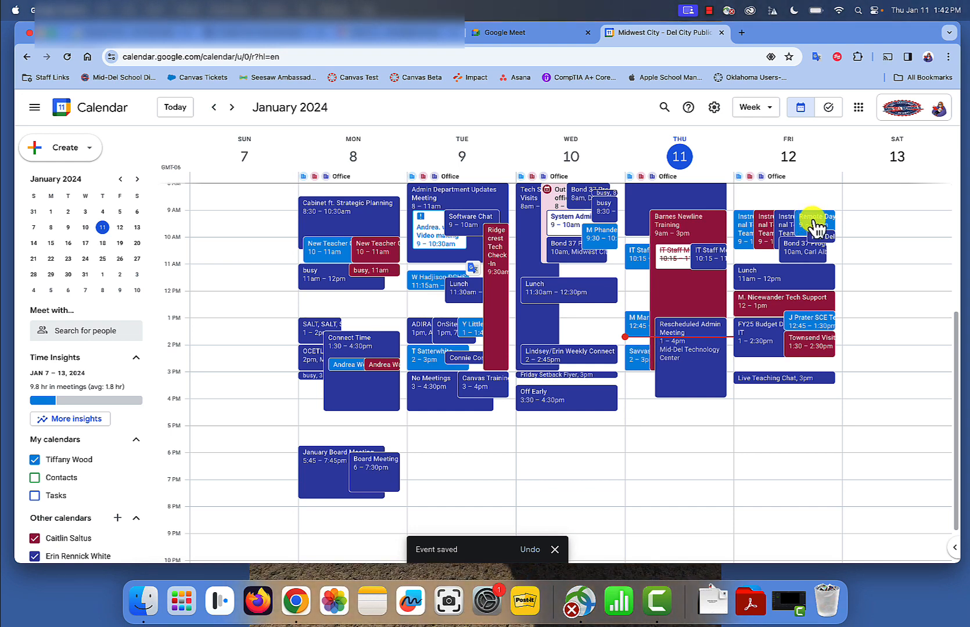
Open Canvas from the Staff Links bookmarks in a new browser tab
{"action": "left_click", "coordinate": [742, 34]}
{"action": "left_click", "coordinate": [49, 77]}
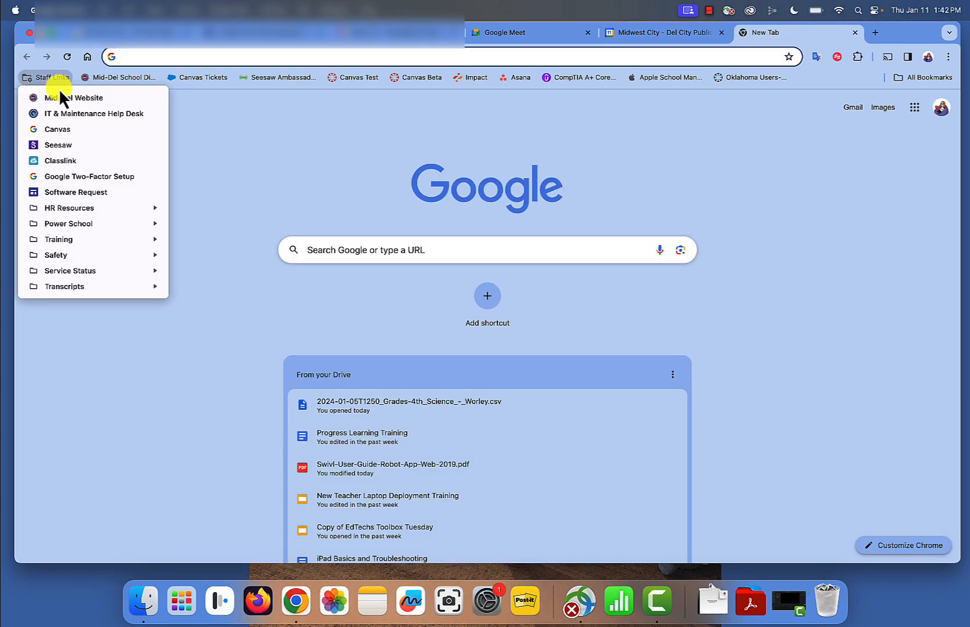
{"action": "left_click", "coordinate": [78, 131]}
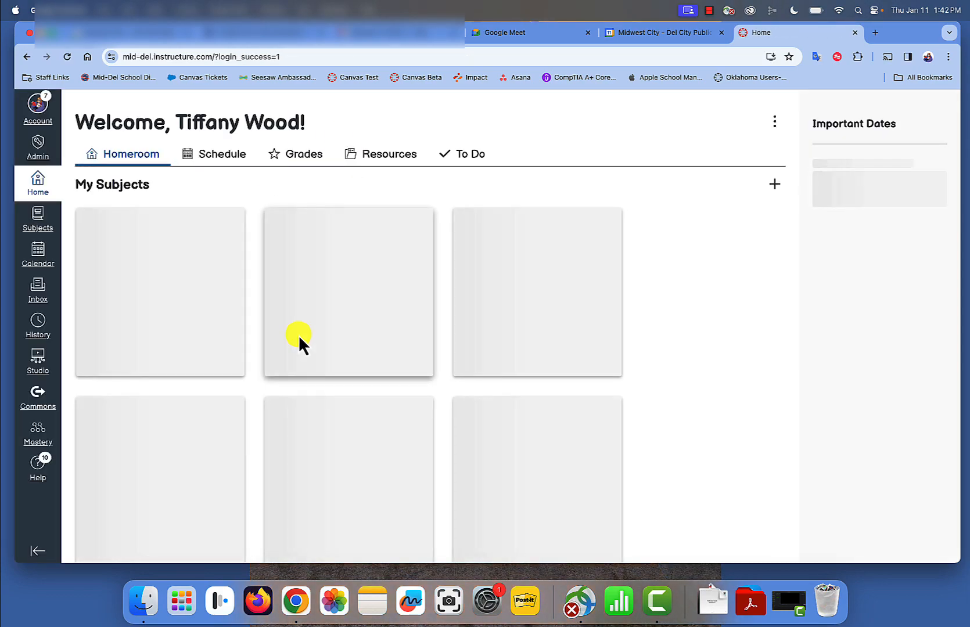
Find the 1st Grade Sample course among the unpublished courses on the Canvas homeroom page and open it
{"action": "scroll", "coordinate": [272, 415], "scroll_direction": "down", "scroll_amount": 7}
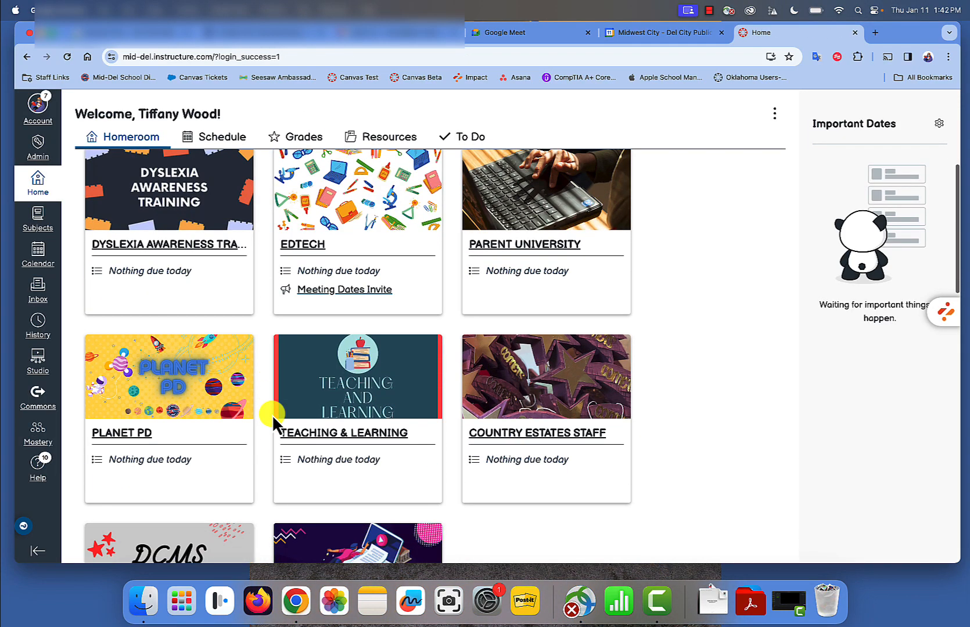
{"action": "scroll", "coordinate": [273, 416], "scroll_direction": "down", "scroll_amount": 6}
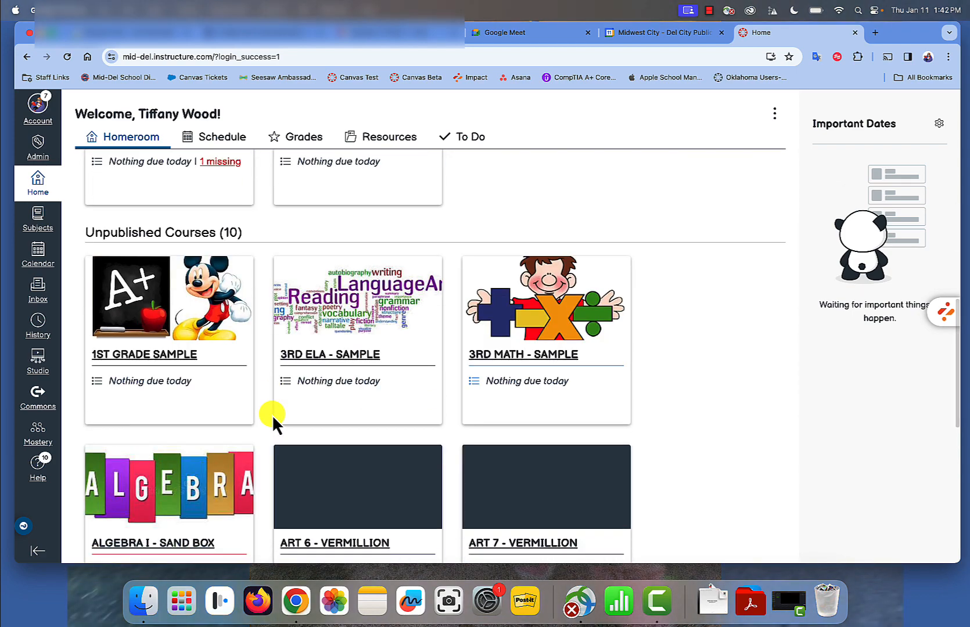
{"action": "scroll", "coordinate": [271, 415], "scroll_direction": "down", "scroll_amount": 3}
{"action": "scroll", "coordinate": [272, 415], "scroll_direction": "up", "scroll_amount": 3}
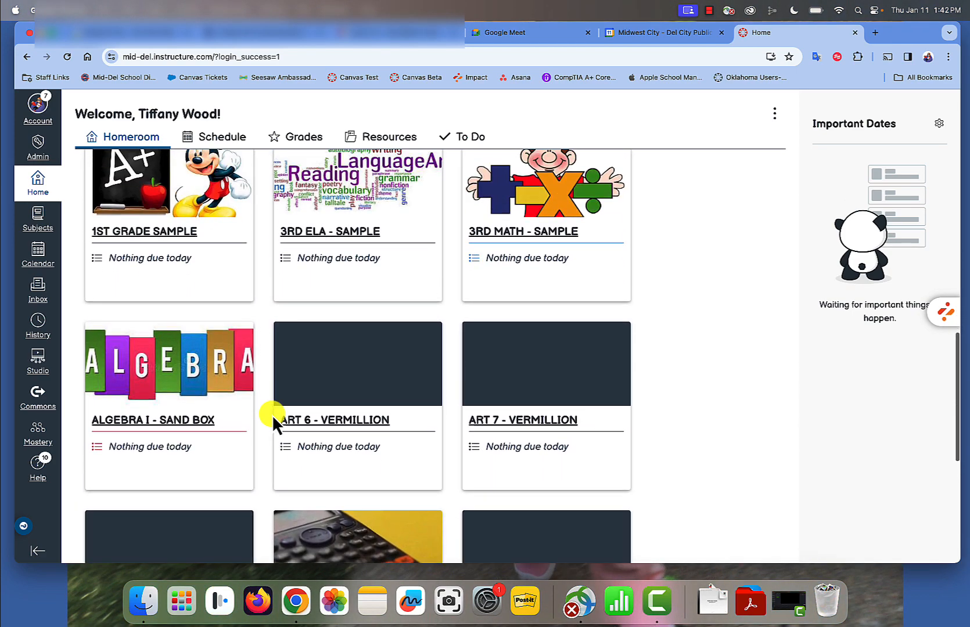
{"action": "left_click", "coordinate": [178, 332]}
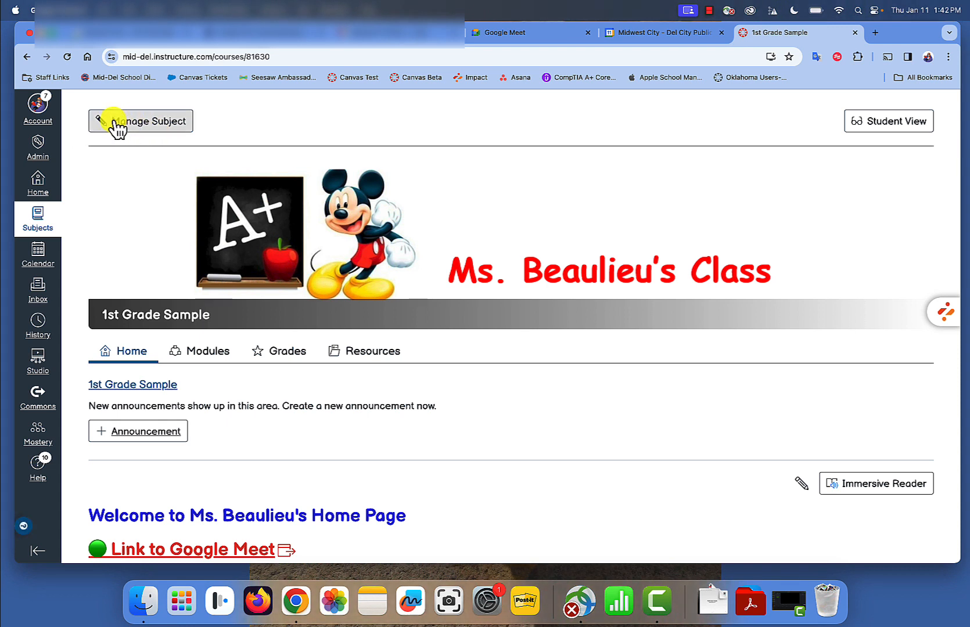
Create a new announcement titled "Remote Day" and paste the copied Google Meet link into its body
{"action": "left_click", "coordinate": [138, 433]}
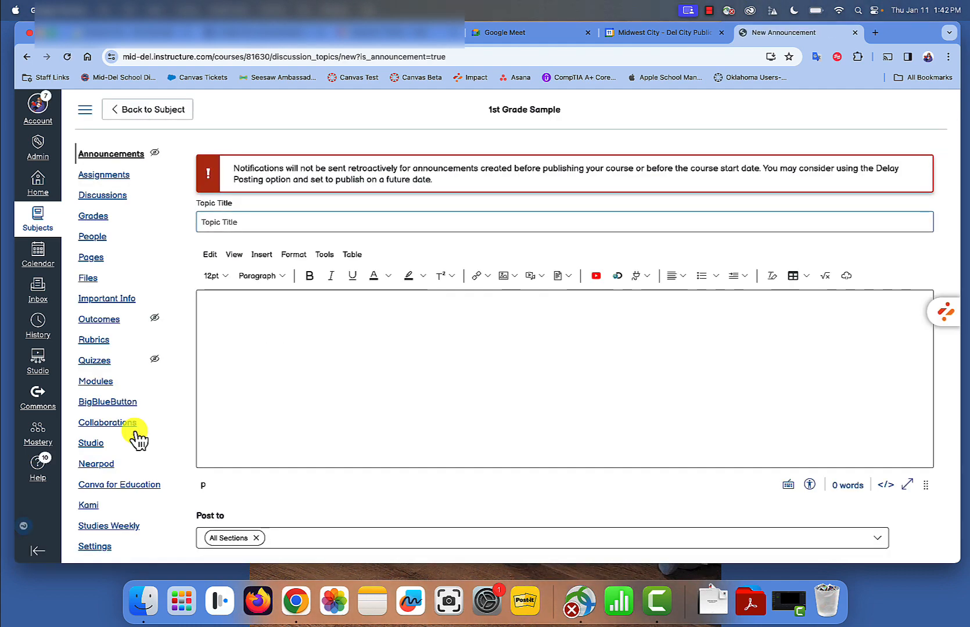
{"action": "type", "text": "Remote Day"}
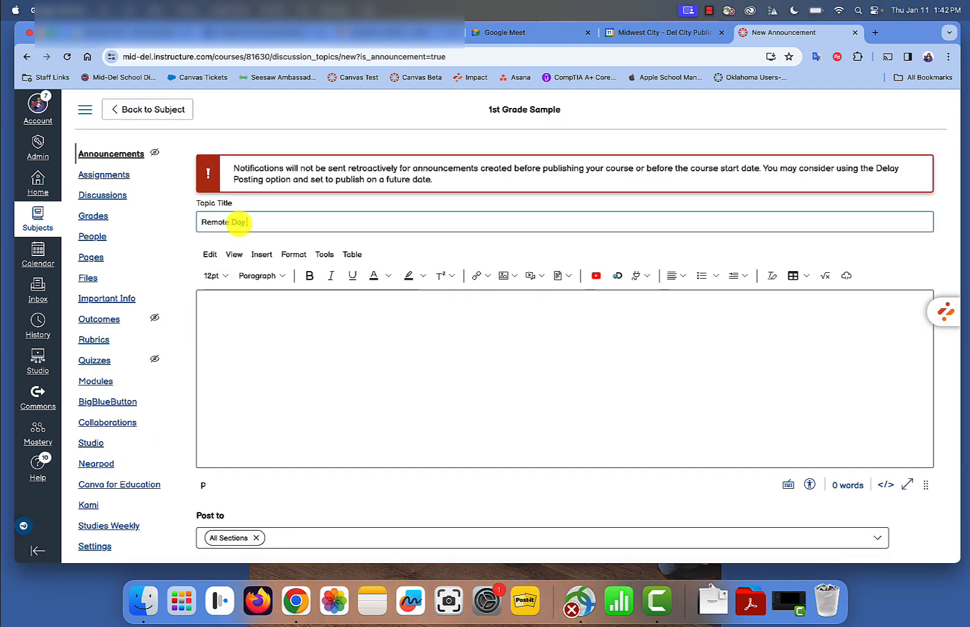
{"action": "left_click", "coordinate": [272, 340]}
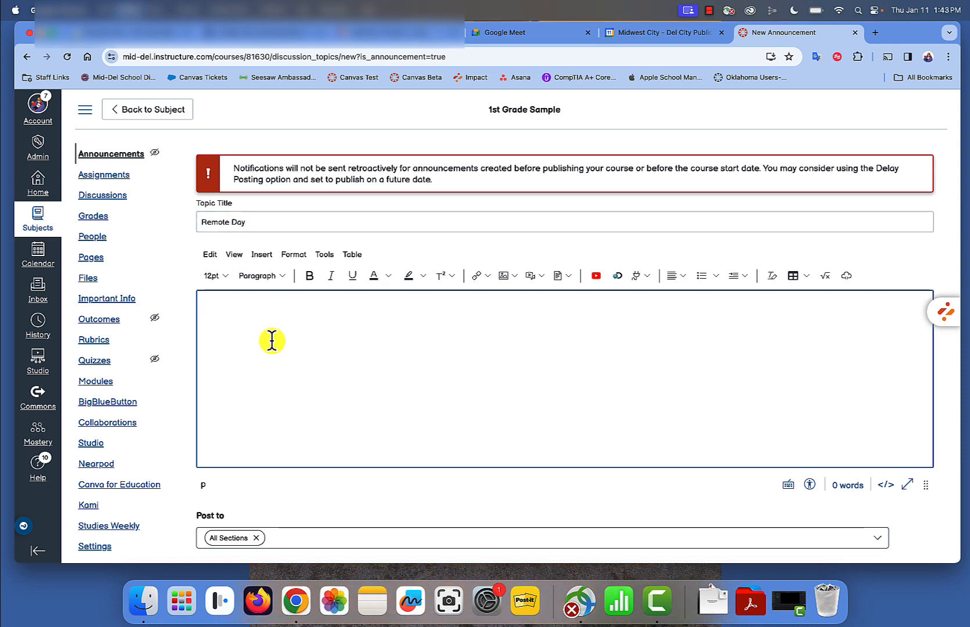
{"action": "type", "text": "meet.google.com/esr-rxxr-awf"}
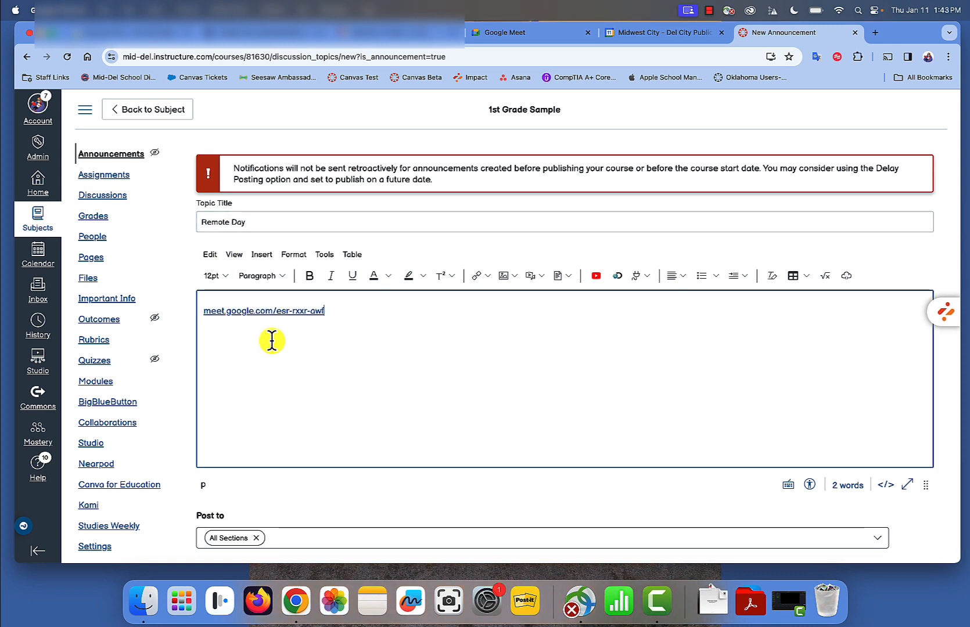
{"action": "key", "text": "Return"}
{"action": "left_click", "coordinate": [484, 279]}
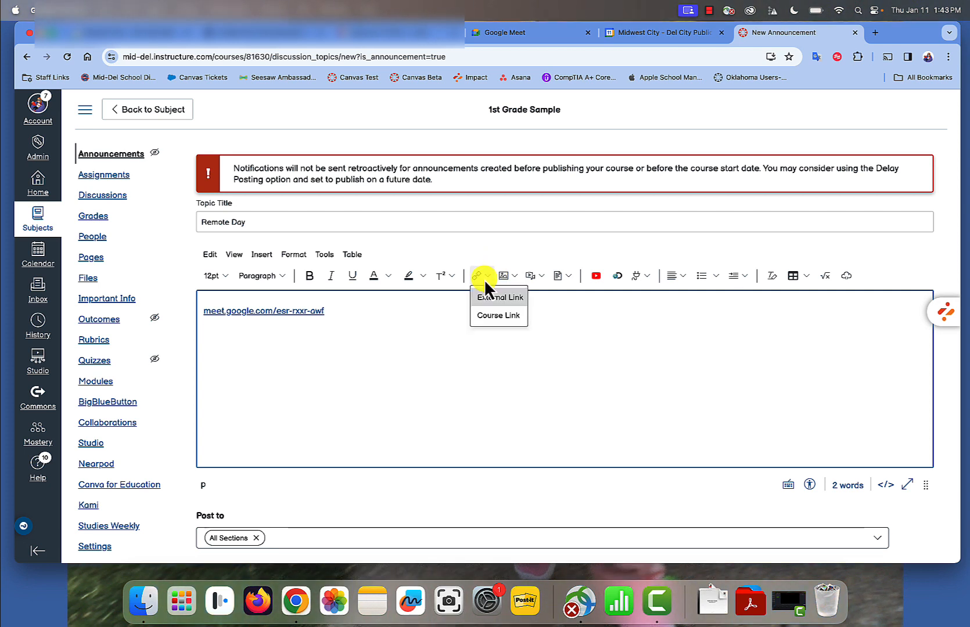
{"action": "left_click", "coordinate": [503, 318]}
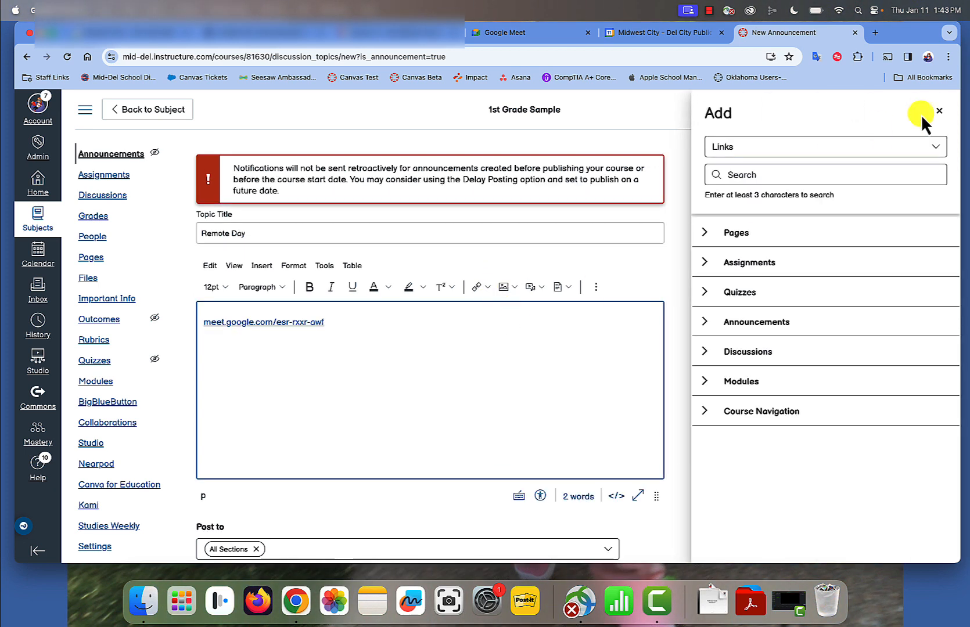
{"action": "left_click", "coordinate": [939, 111]}
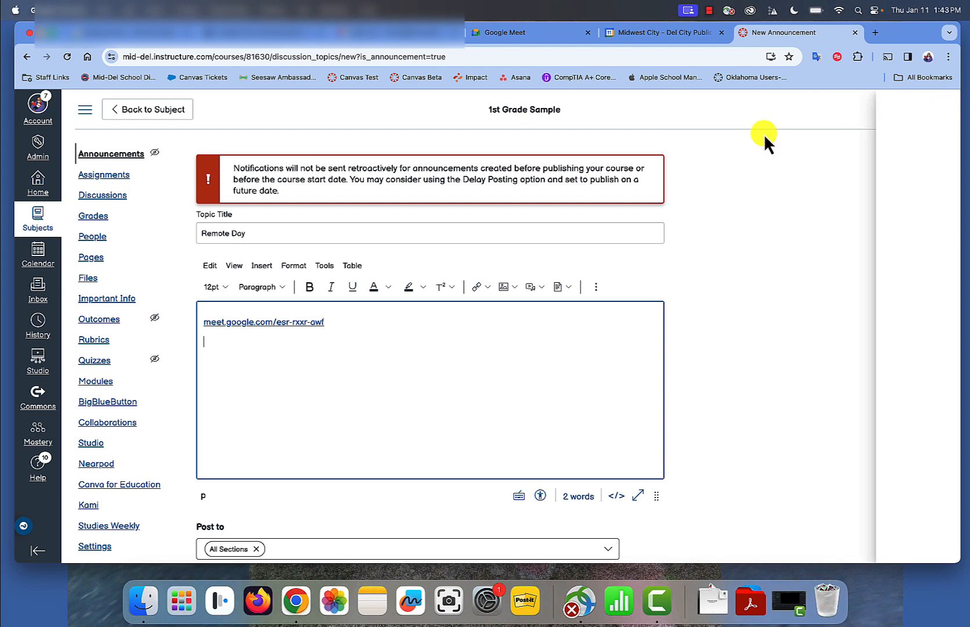
Insert an external link to the copied Meet address with the text "Click HERE", and retitle the announcement "Remote Day Just in Case"
{"action": "left_click", "coordinate": [486, 276]}
{"action": "left_click", "coordinate": [501, 298]}
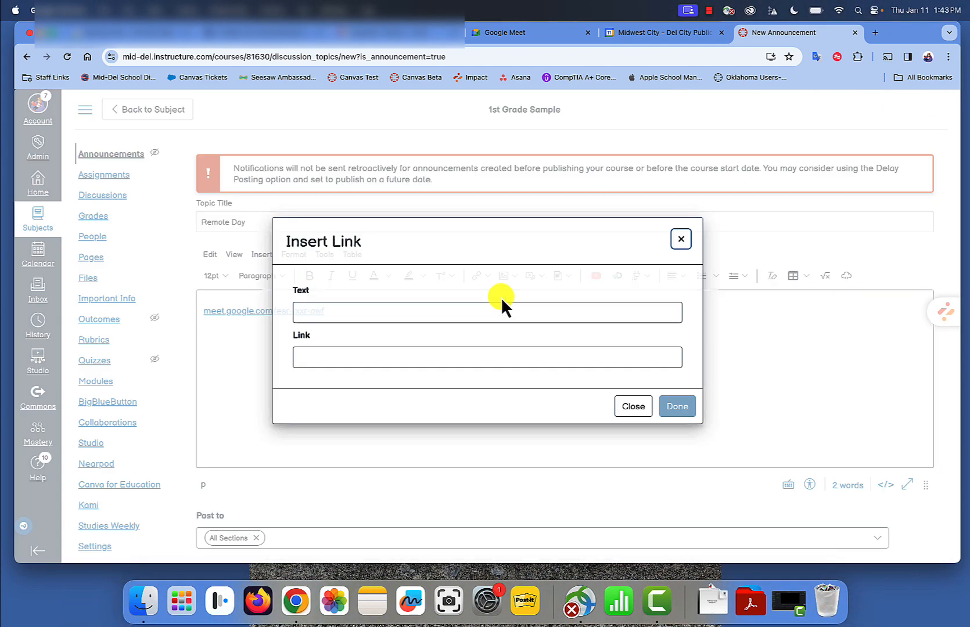
{"action": "left_click", "coordinate": [392, 312]}
{"action": "type", "text": "Click HEre"}
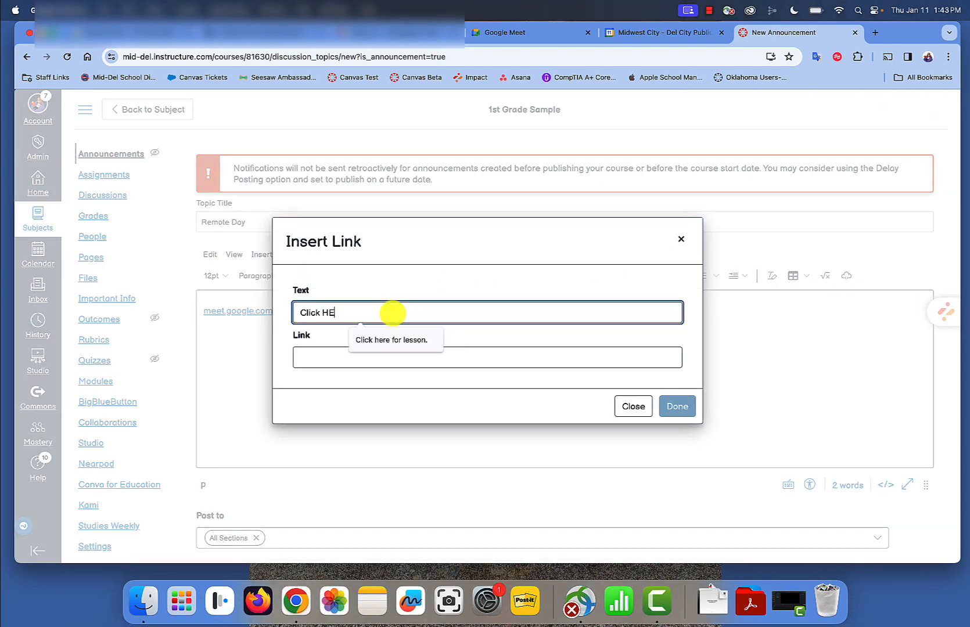
{"action": "left_click", "coordinate": [318, 356]}
{"action": "type", "text": "meet.google.com/esr-rxxr-awf"}
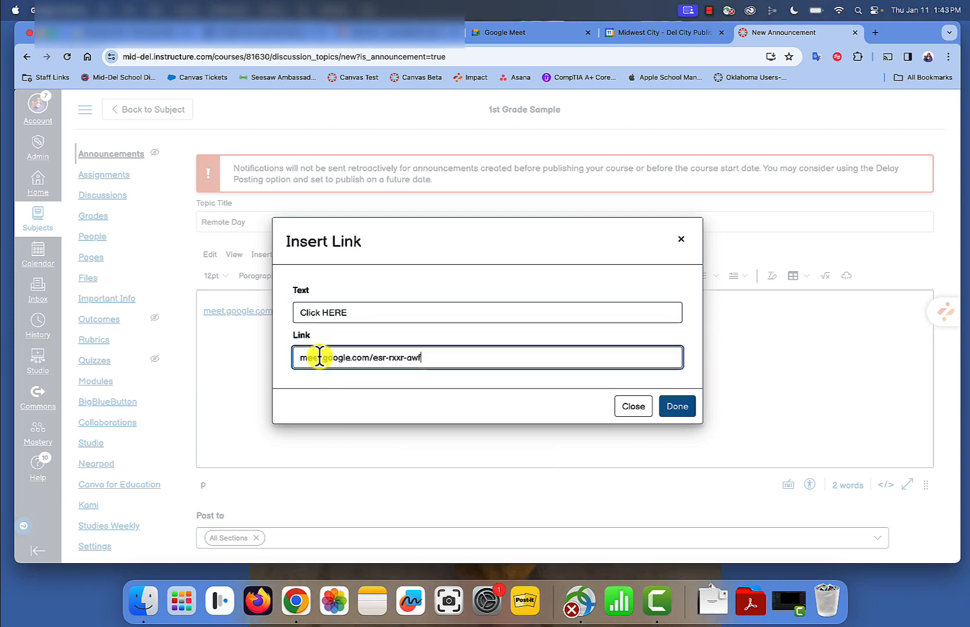
{"action": "left_click", "coordinate": [685, 411]}
{"action": "scroll", "coordinate": [233, 372], "scroll_direction": "down", "scroll_amount": 3}
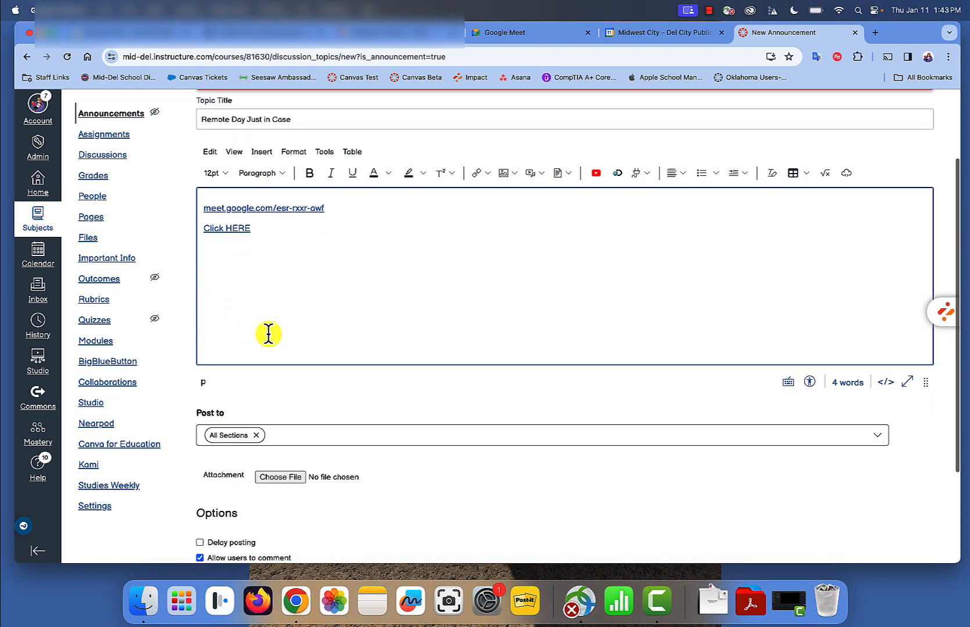
{"action": "scroll", "coordinate": [266, 334], "scroll_direction": "up", "scroll_amount": 2}
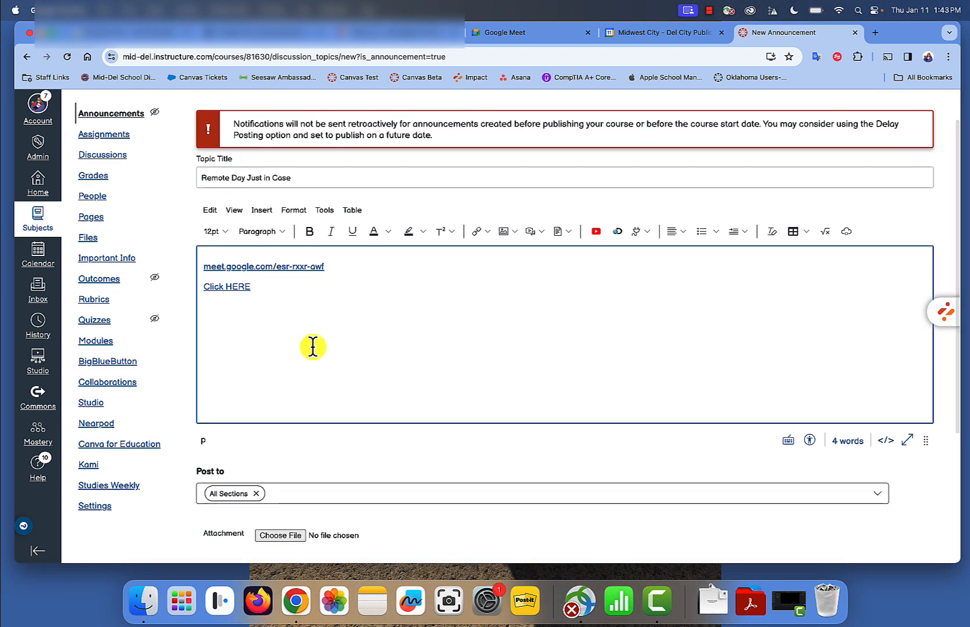
Delay posting of the announcement until Jan 12, 2024 at 8:30 AM
{"action": "scroll", "coordinate": [313, 348], "scroll_direction": "down", "scroll_amount": 3}
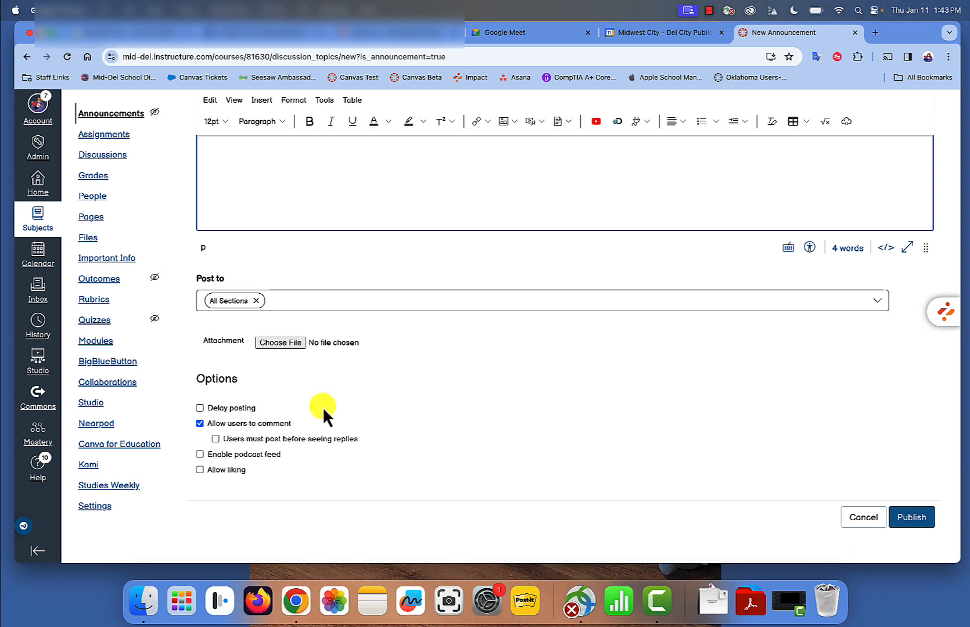
{"action": "left_click", "coordinate": [201, 408]}
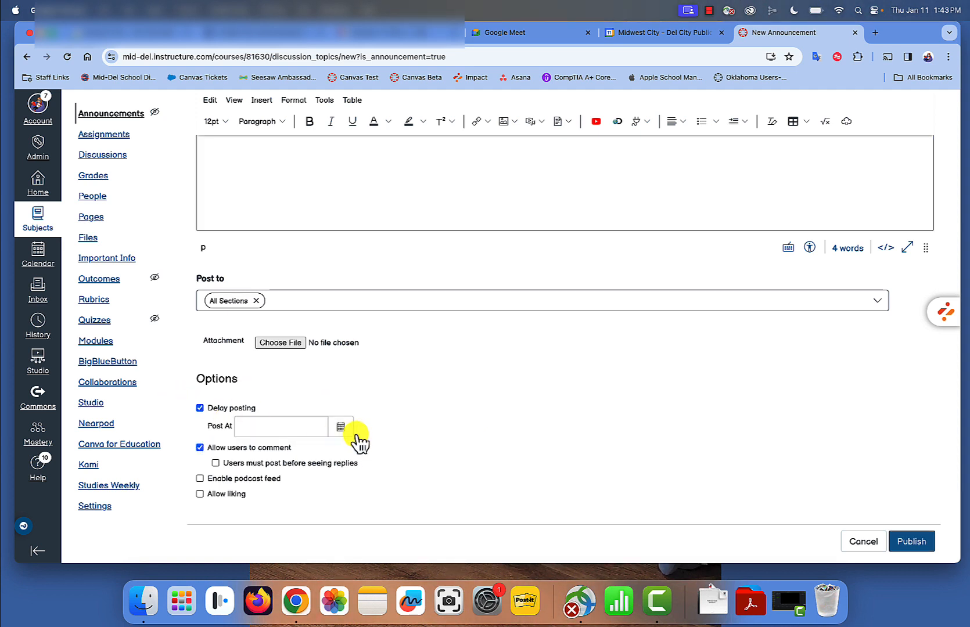
{"action": "left_click", "coordinate": [340, 427]}
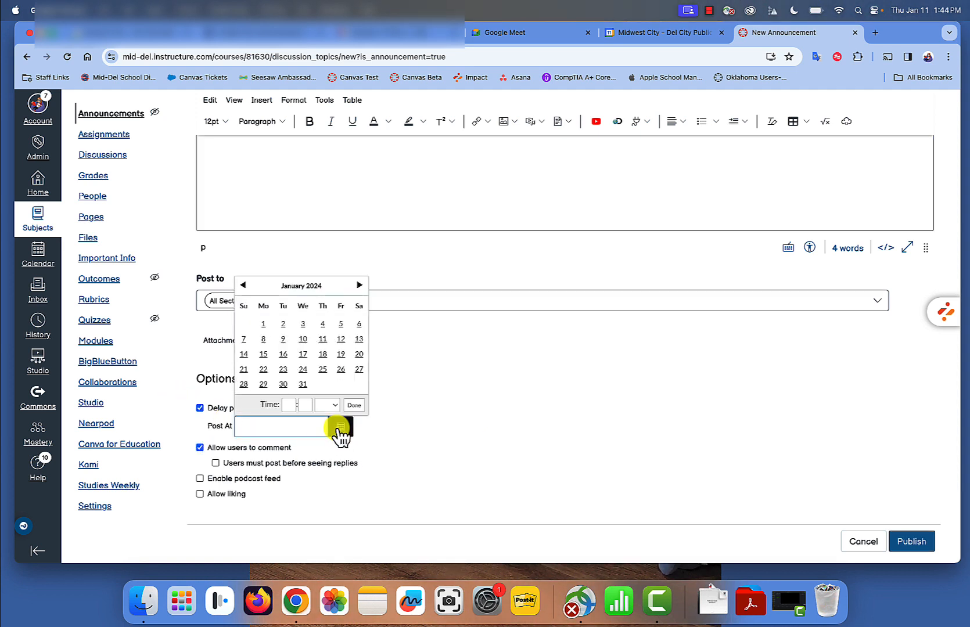
{"action": "left_click", "coordinate": [341, 338]}
{"action": "left_click", "coordinate": [289, 405]}
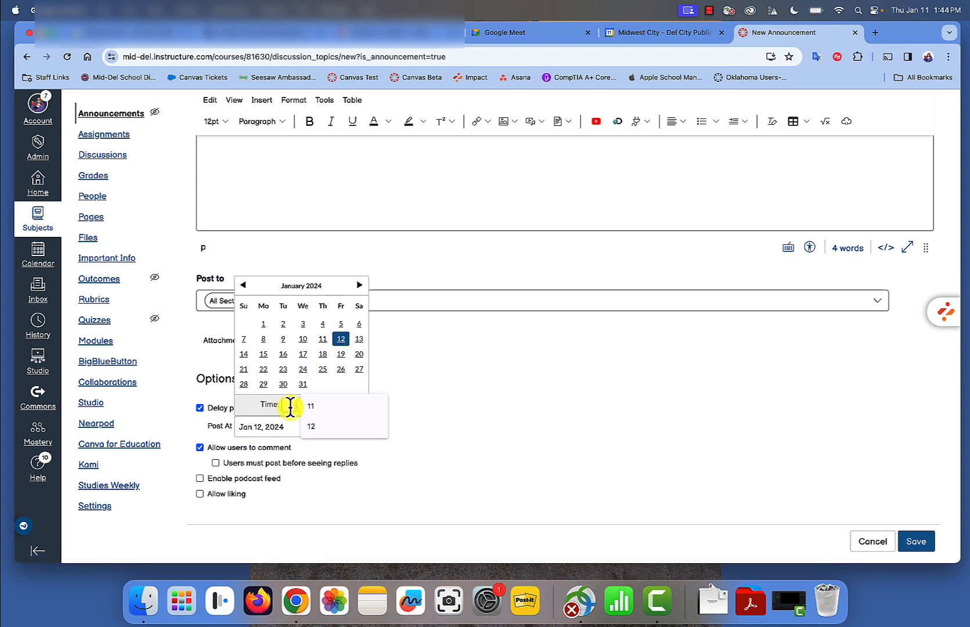
{"action": "type", "text": "8"}
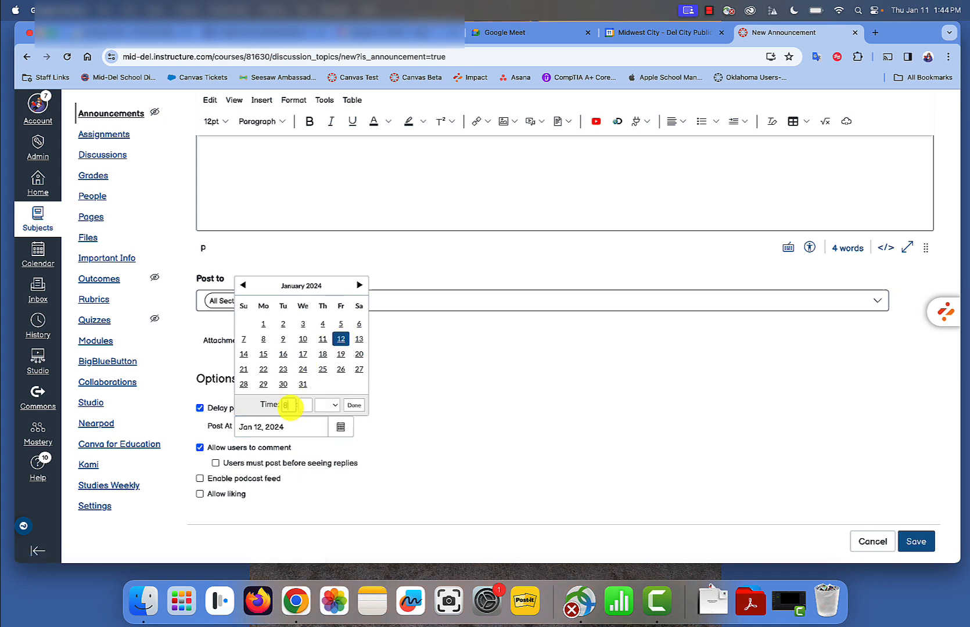
{"action": "left_click", "coordinate": [307, 408]}
{"action": "type", "text": "30"}
{"action": "left_click", "coordinate": [326, 409]}
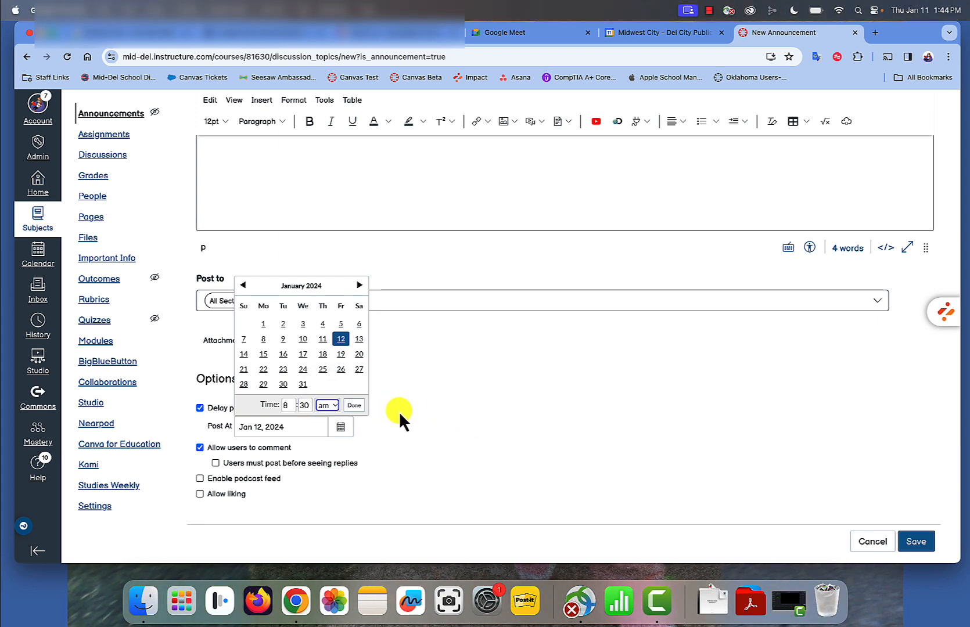
{"action": "left_click", "coordinate": [356, 406]}
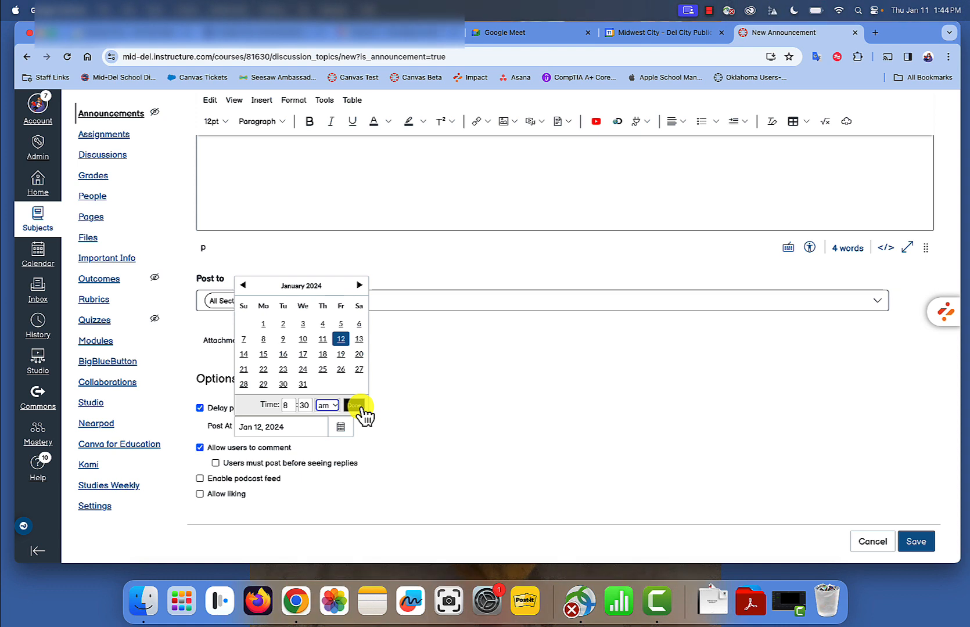
{"action": "left_click", "coordinate": [360, 406]}
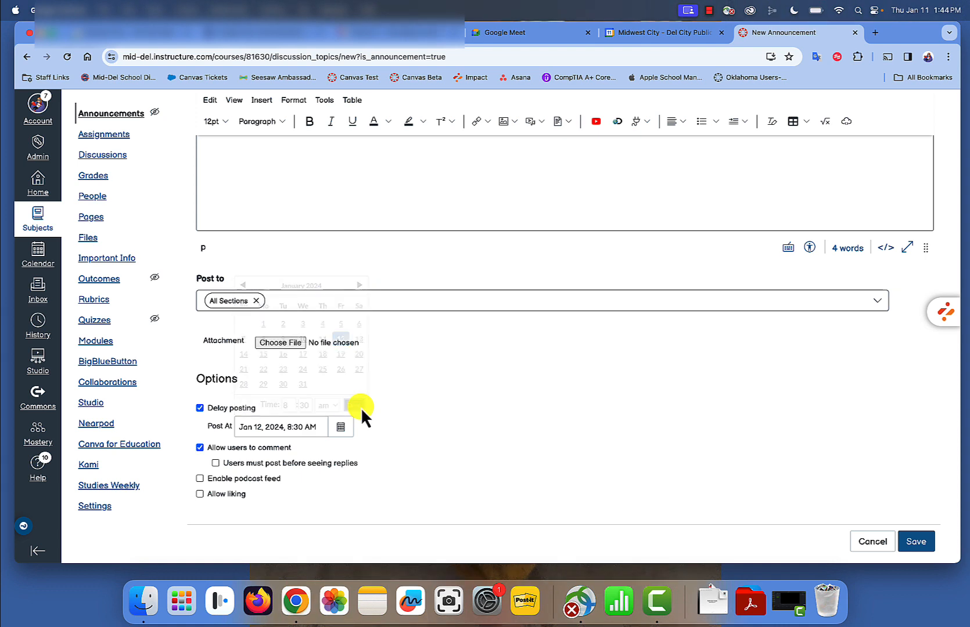
Disallow user comments on the announcement and save it
{"action": "left_click", "coordinate": [200, 447]}
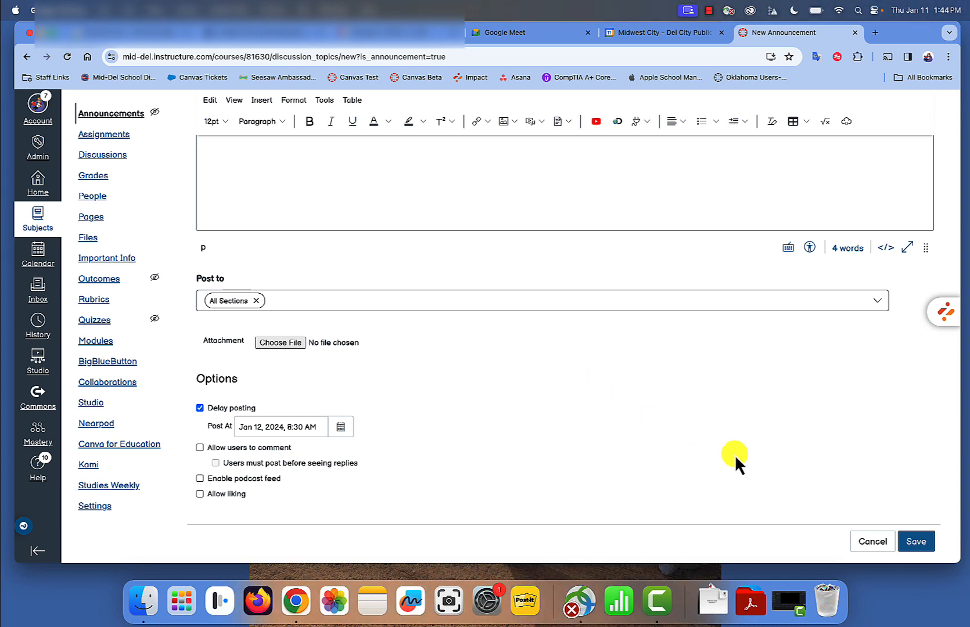
{"action": "left_click", "coordinate": [916, 542]}
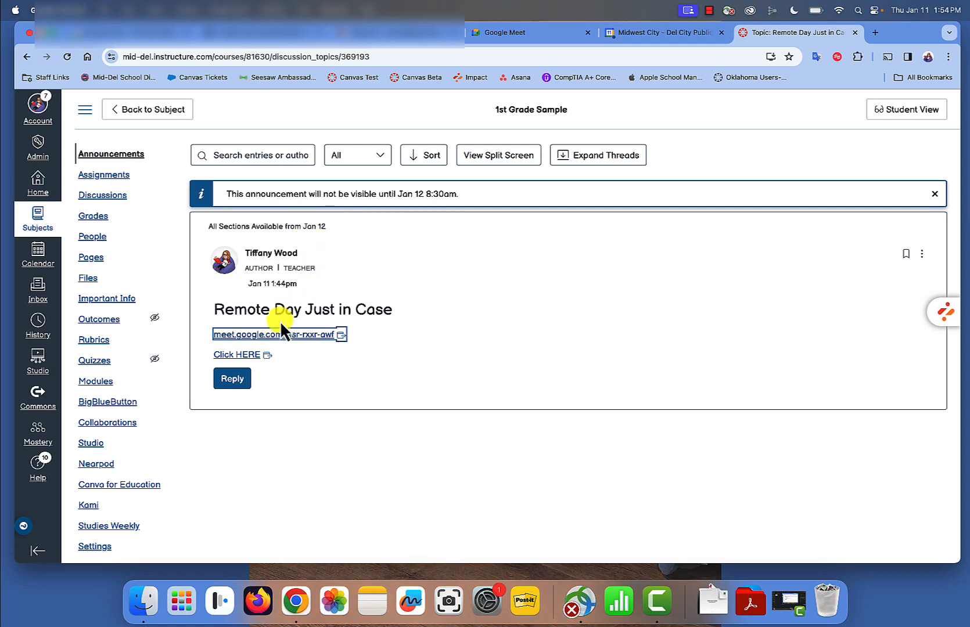
Open the Google Meet link in the saved announcement and join the Remote Day meeting with the camera off
{"action": "left_click", "coordinate": [254, 337]}
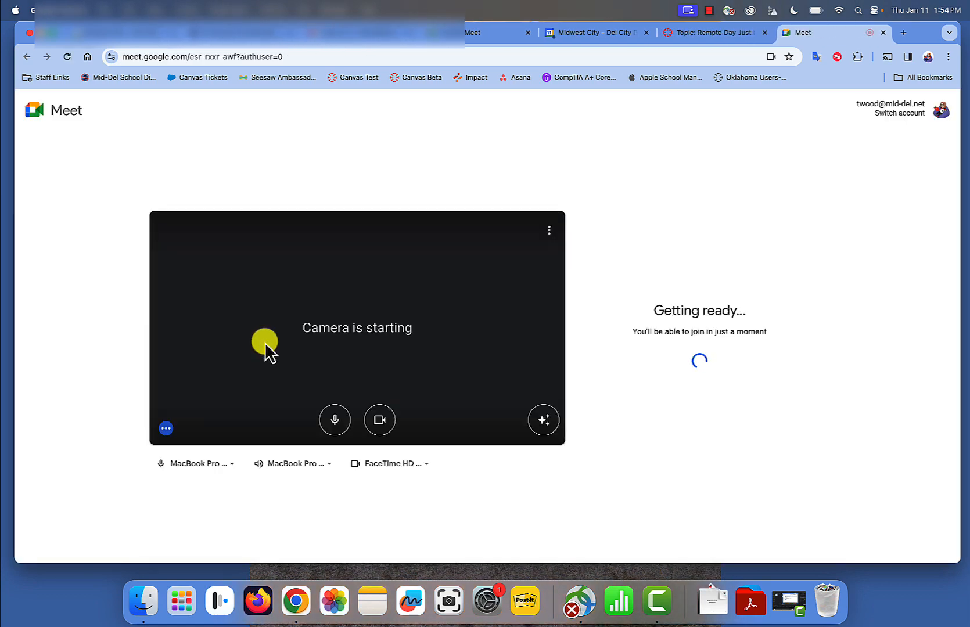
{"action": "left_click", "coordinate": [379, 420]}
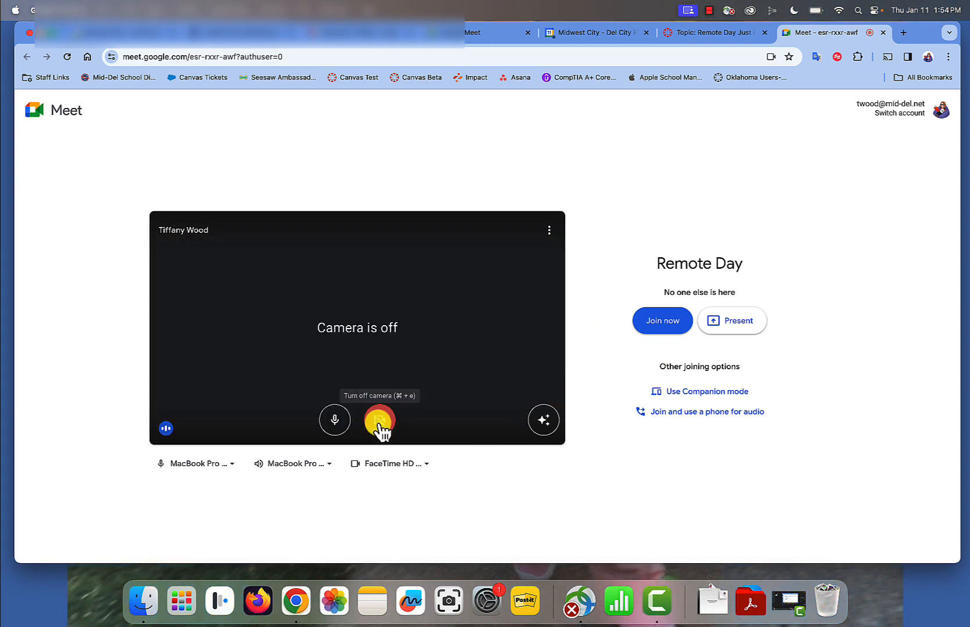
{"action": "left_click", "coordinate": [659, 325]}
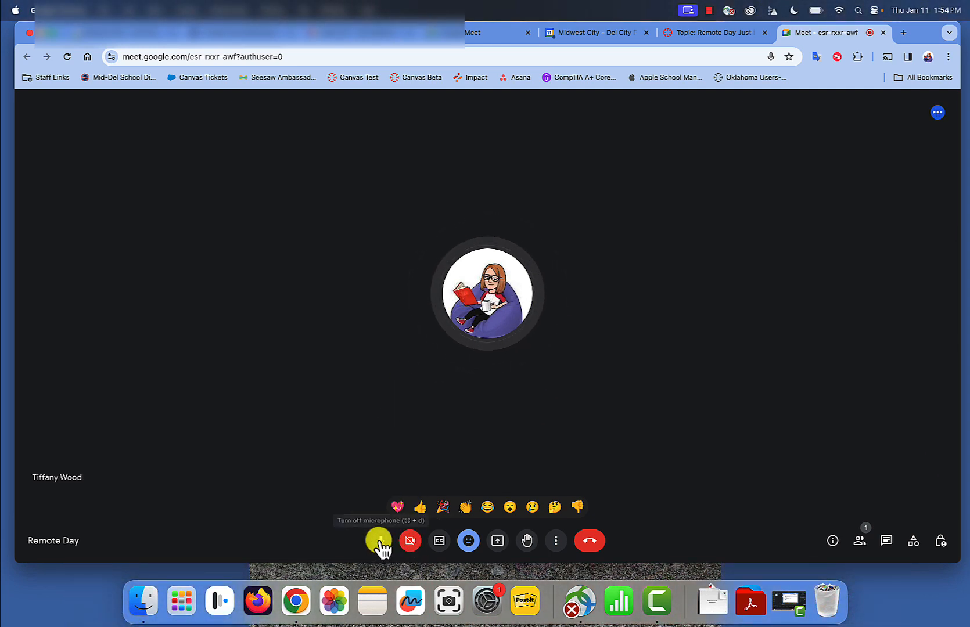
Look through the meeting's additional options and the screen-sharing choices, closing both without sharing anything
{"action": "left_click", "coordinate": [553, 540]}
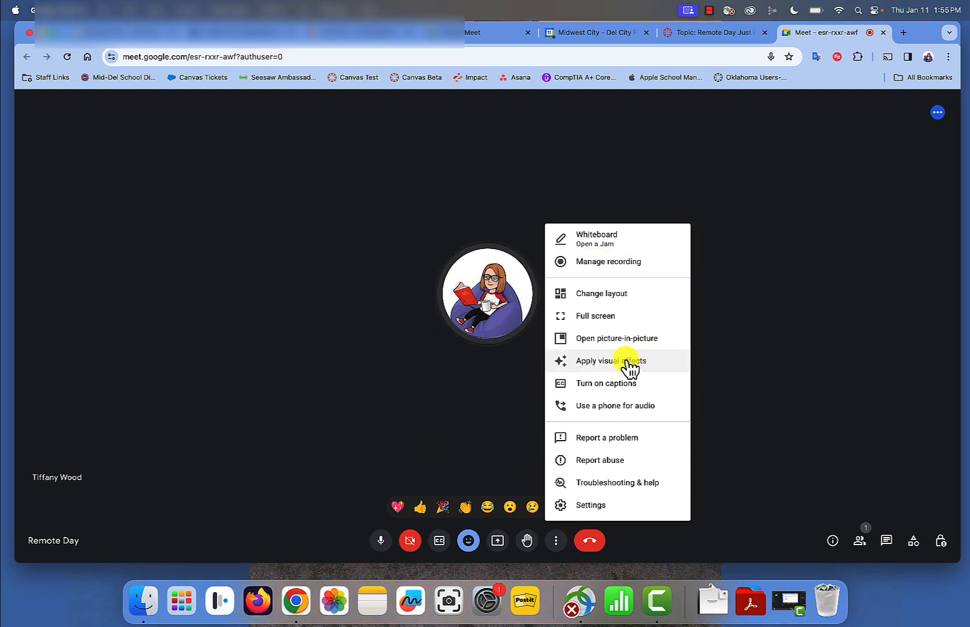
{"action": "left_click", "coordinate": [441, 396]}
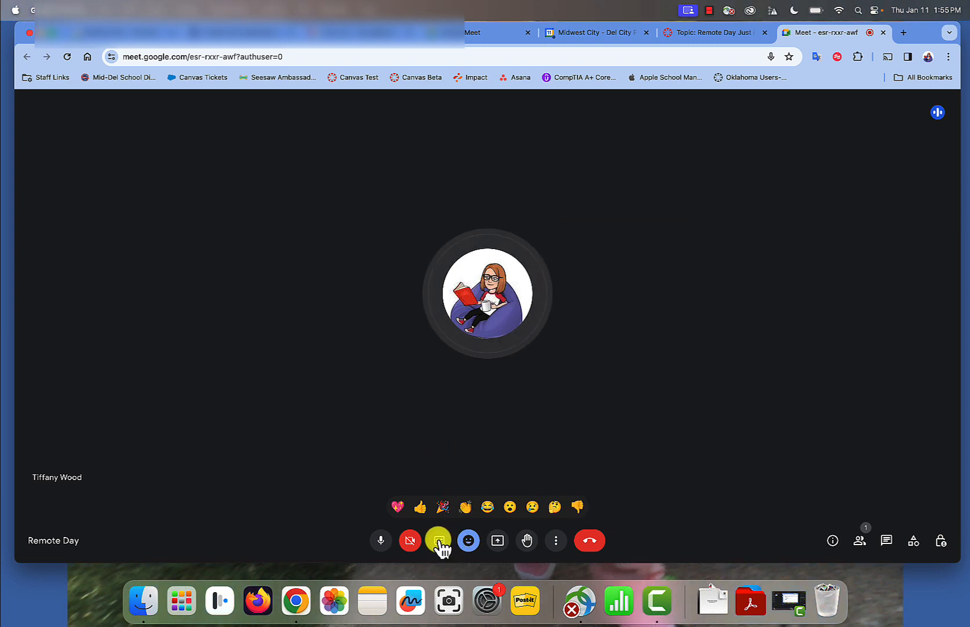
{"action": "left_click", "coordinate": [497, 541]}
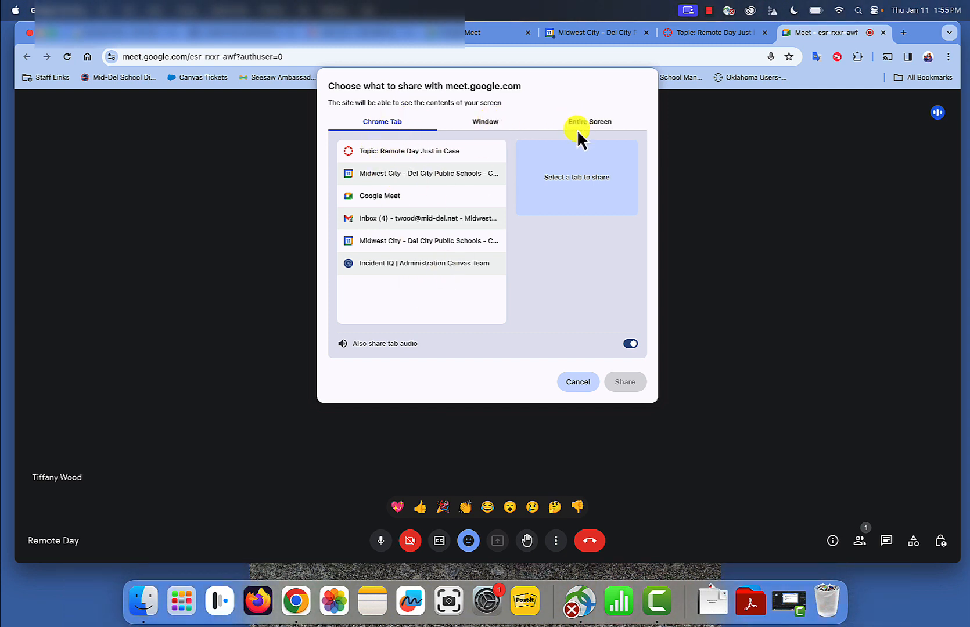
{"action": "left_click", "coordinate": [575, 383]}
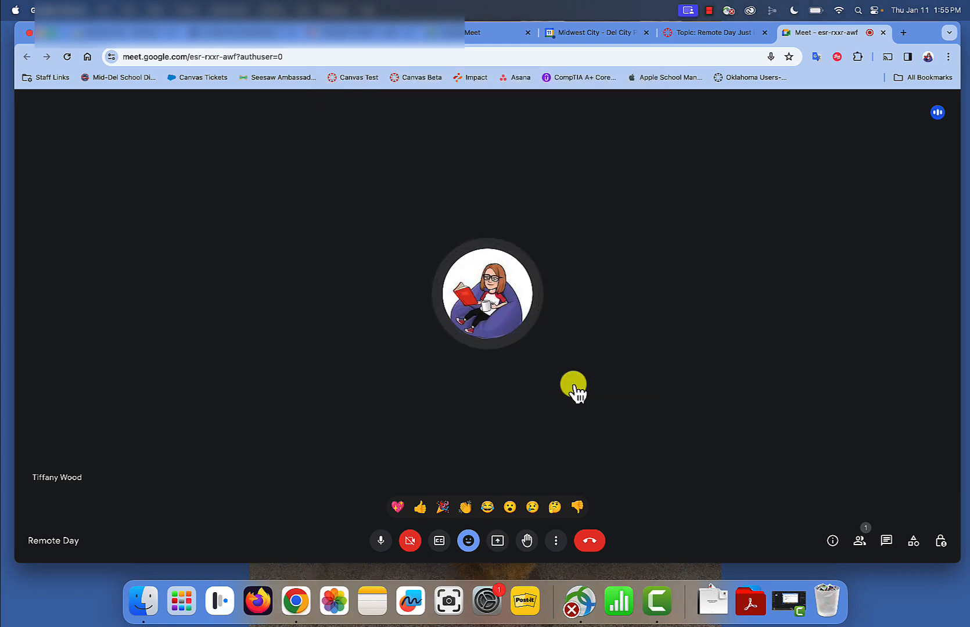
View the meeting's participant list and the options available for the host's own entry, and close the list
{"action": "left_click", "coordinate": [862, 541]}
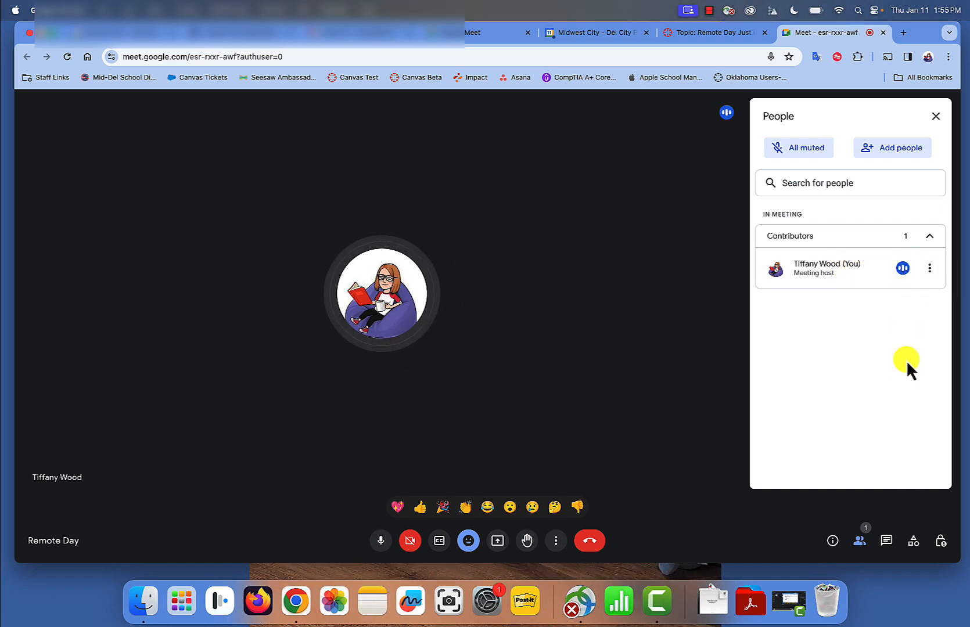
{"action": "left_click", "coordinate": [937, 273]}
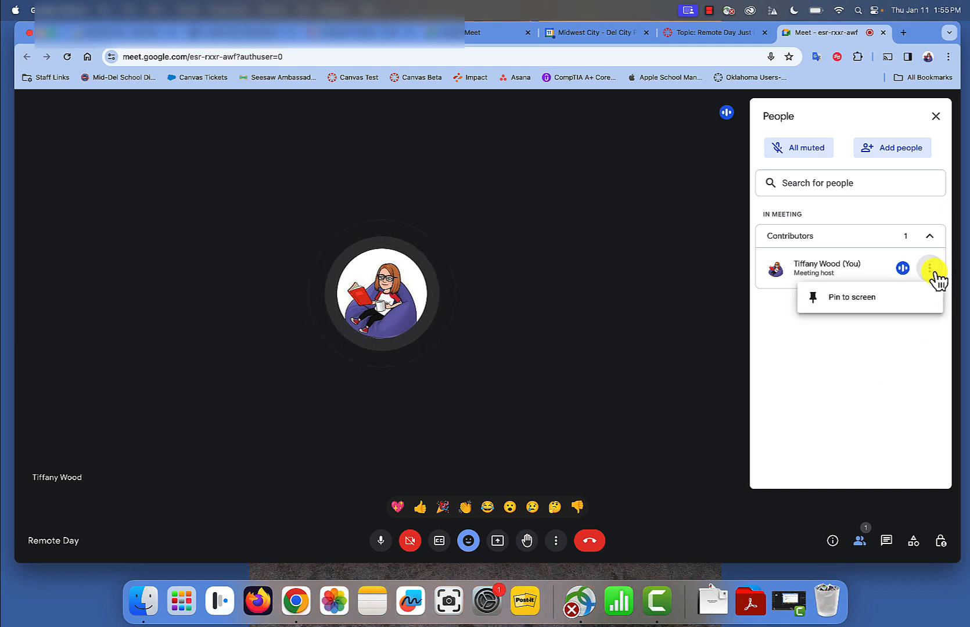
{"action": "left_click", "coordinate": [934, 273]}
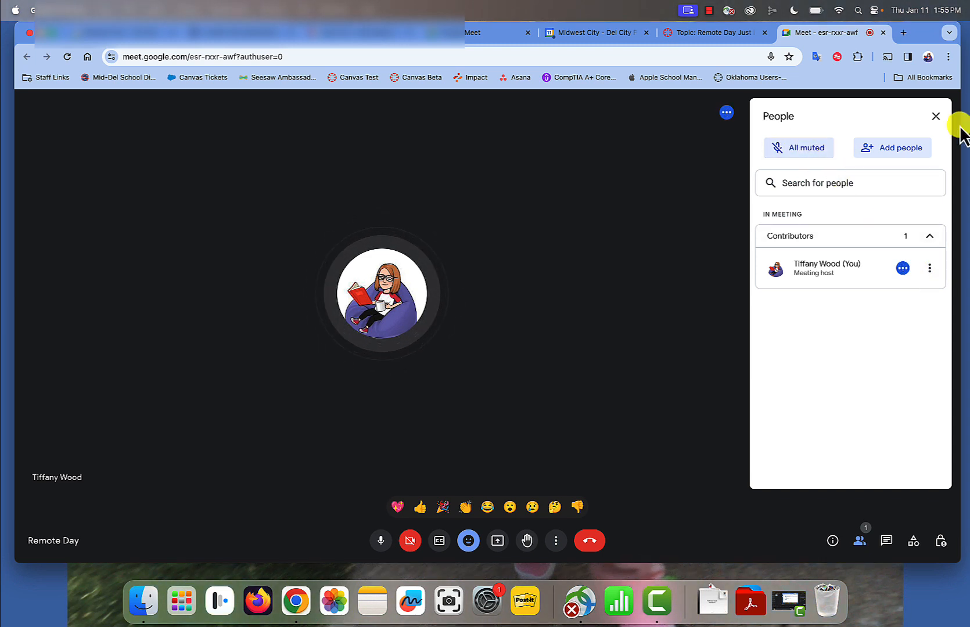
{"action": "left_click", "coordinate": [936, 116]}
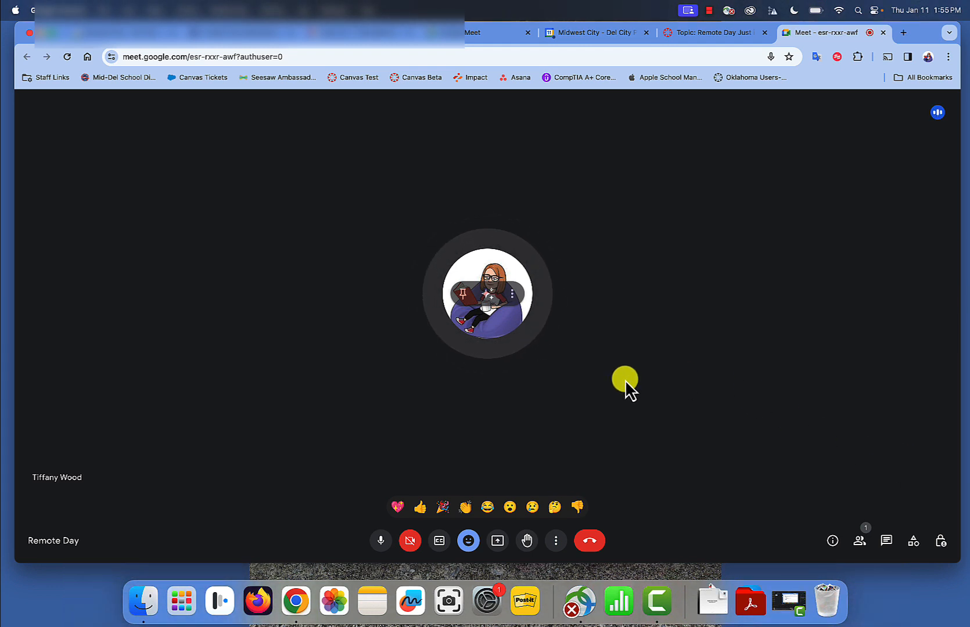
Bring up the choice between just leaving the call and ending it for everyone
{"action": "left_click", "coordinate": [589, 542]}
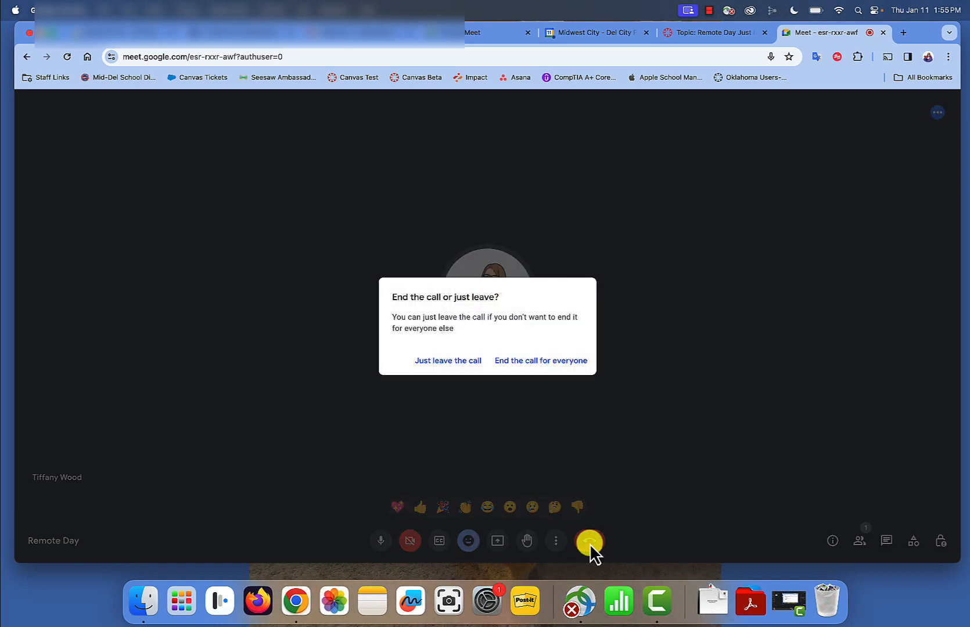